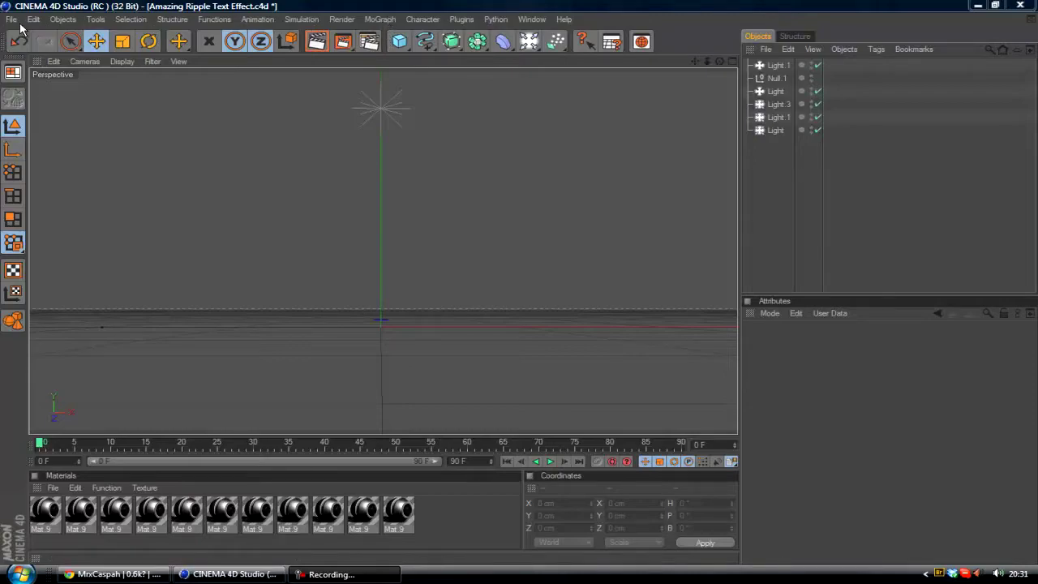
Add a MoText object from the MoGraph menu and change its text to CASP
left_click(388, 19)
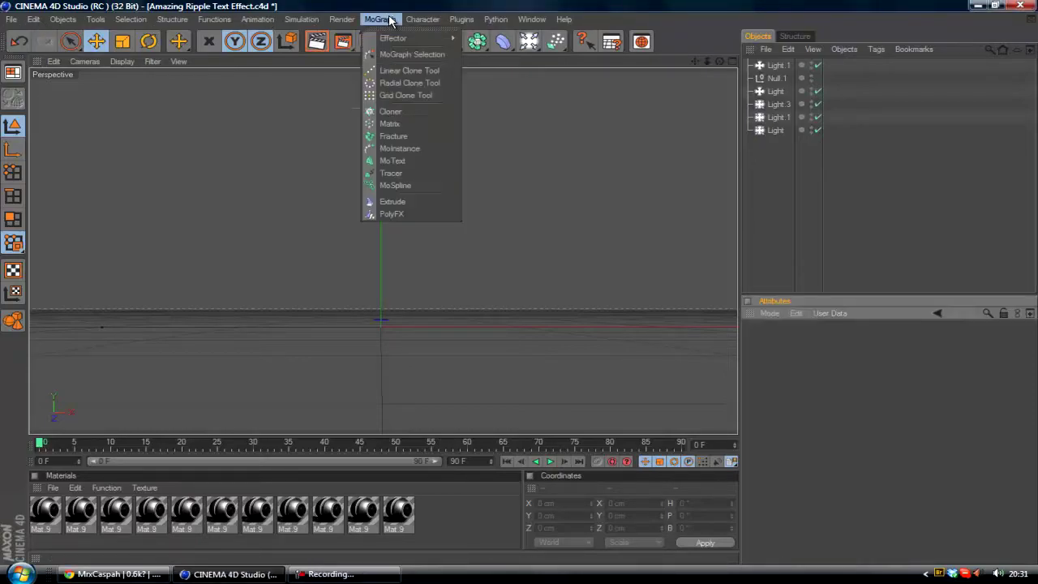
left_click(421, 161)
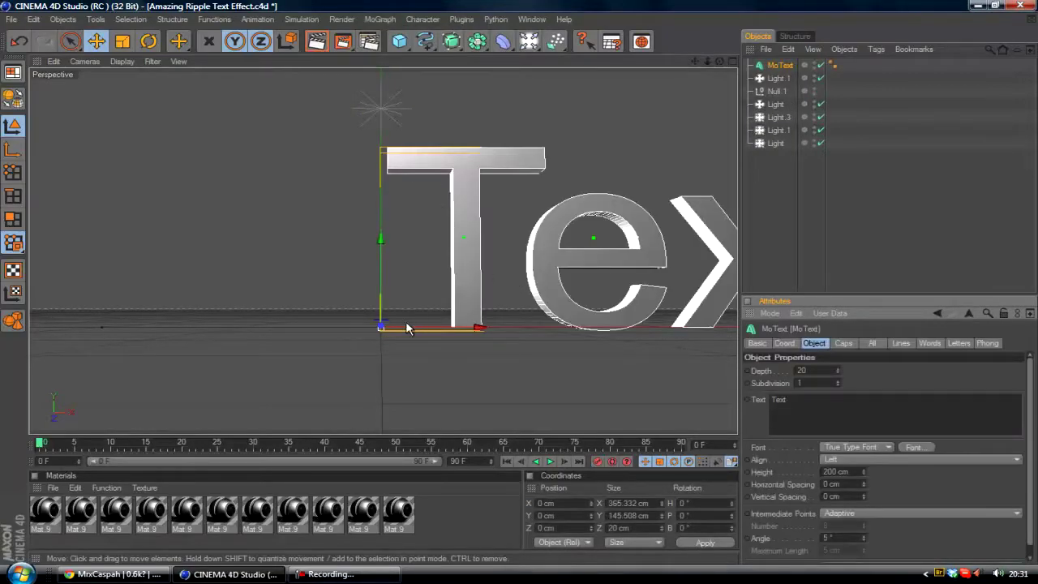
left_click_drag(407, 327, 514, 300)
left_click(797, 405)
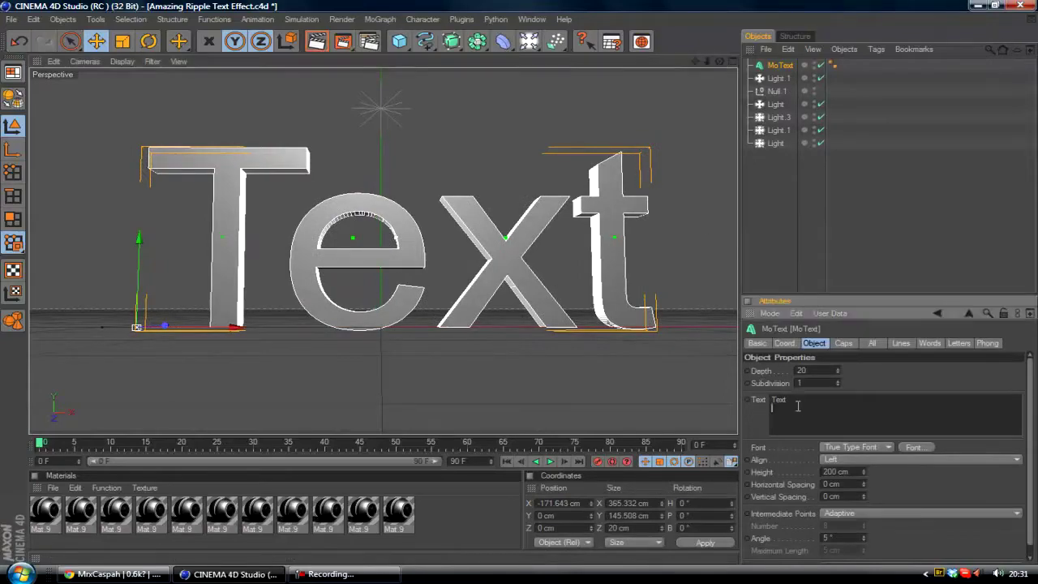
key("ctrl+a")
type("Cas")
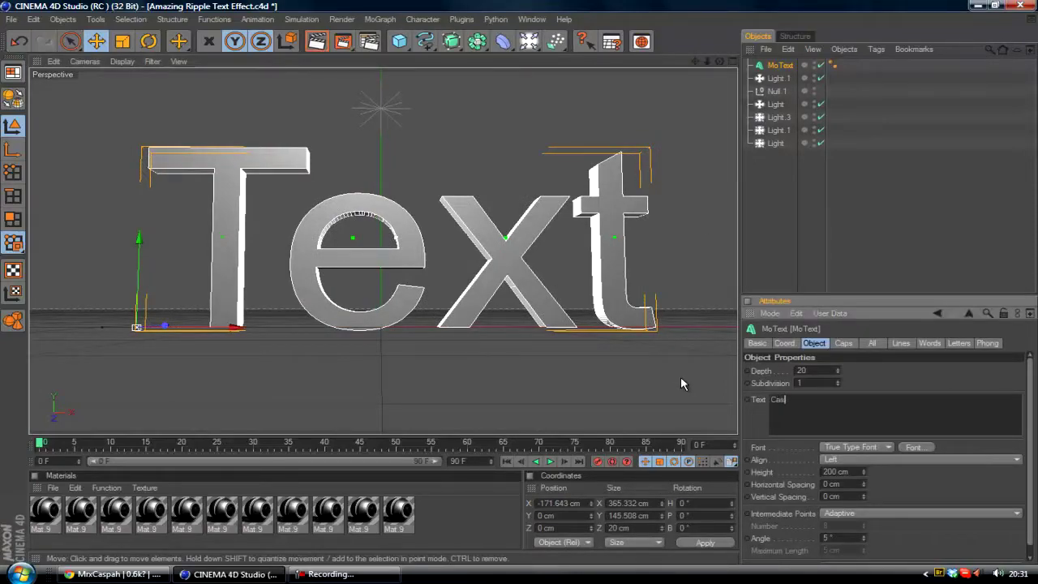
type("p")
key("BackSpace")
key("BackSpace")
key("BackSpace")
type("ASP")
left_click(769, 283)
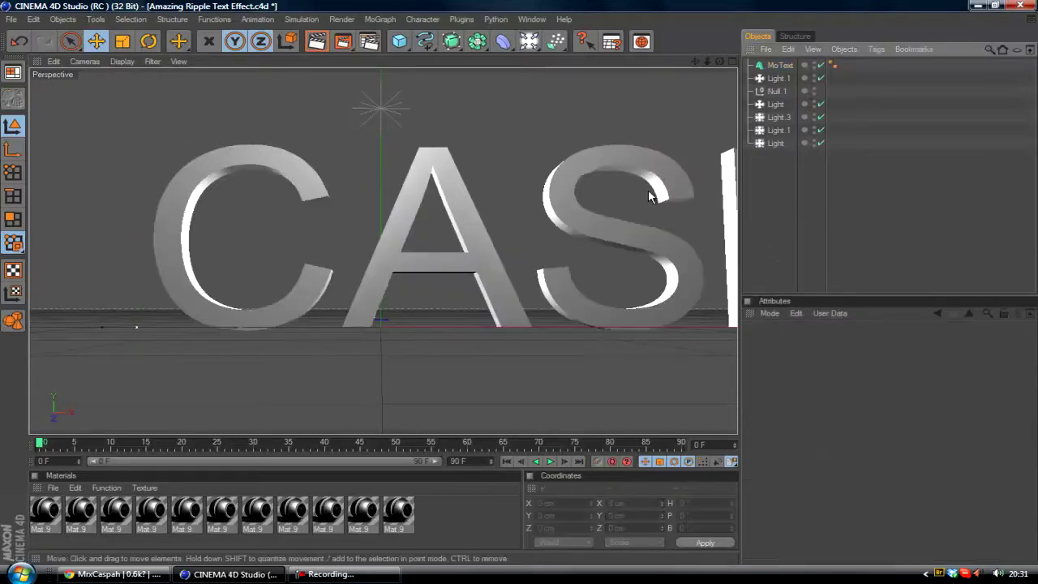
Set the text height to 123 cm and move CASP toward the centre of the view
left_click(610, 197)
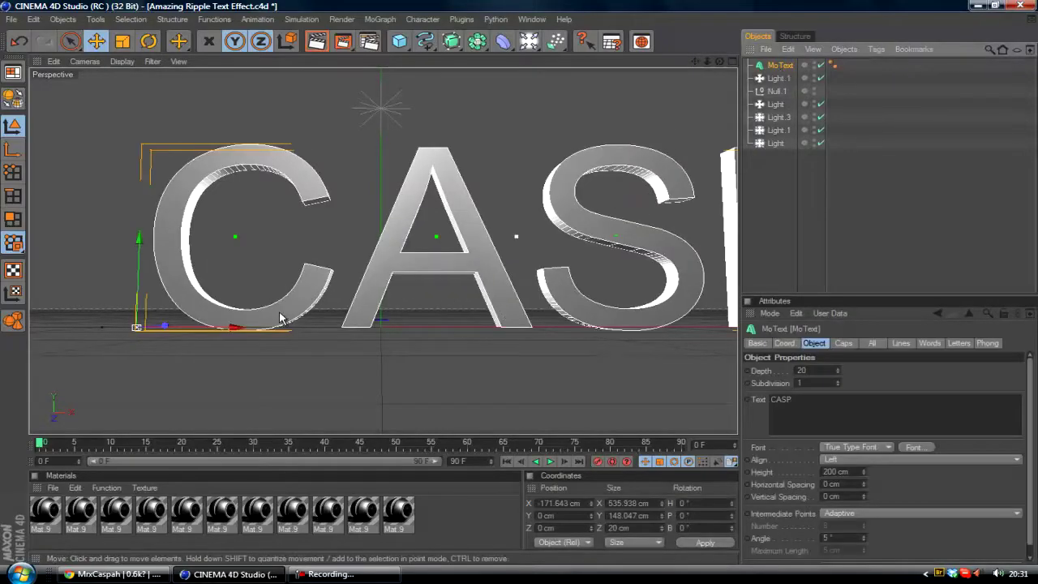
left_click_drag(280, 317, 448, 298)
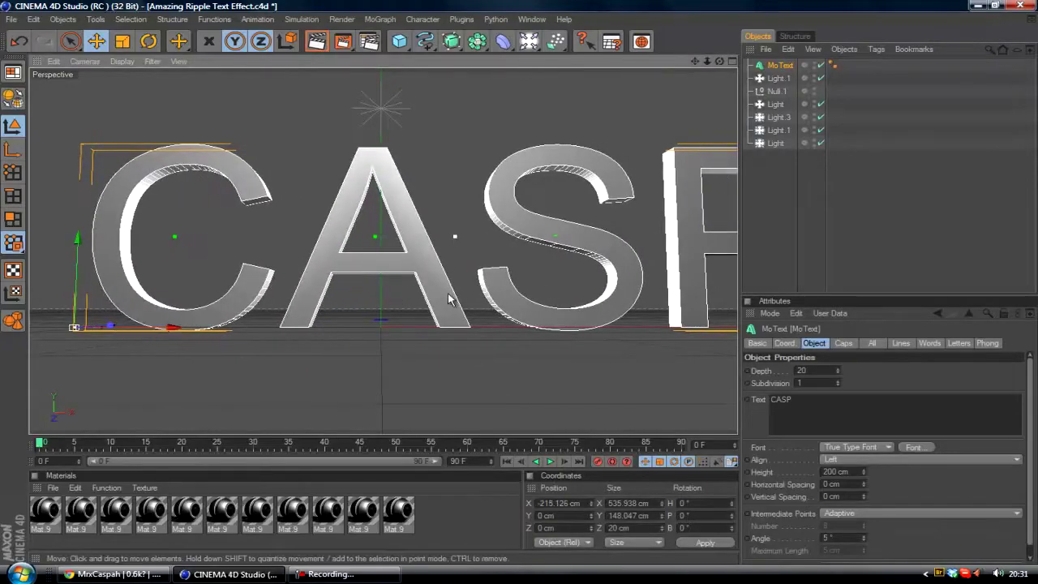
left_click_drag(865, 473, 862, 471)
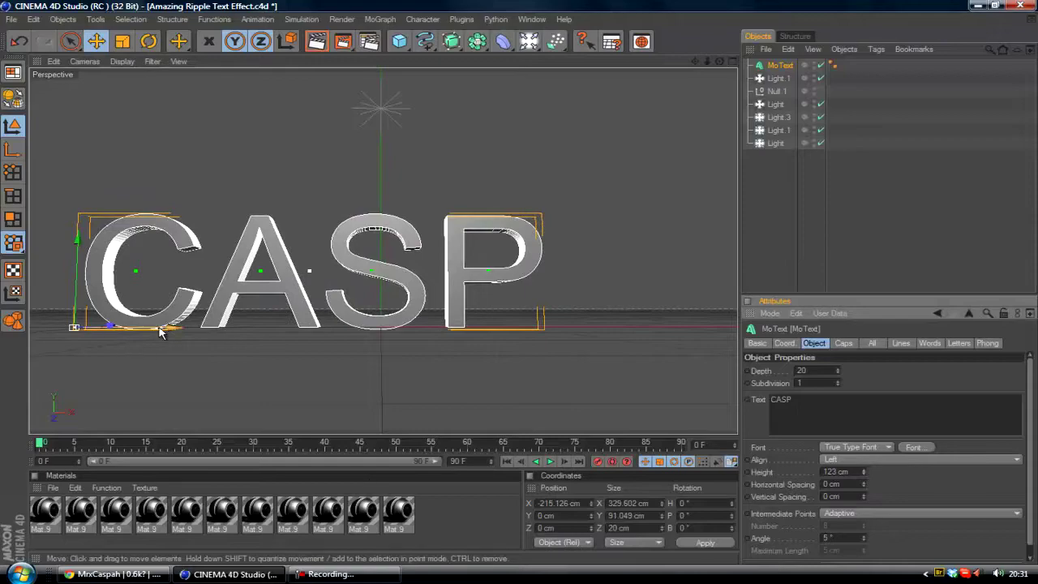
left_click_drag(446, 290, 519, 288)
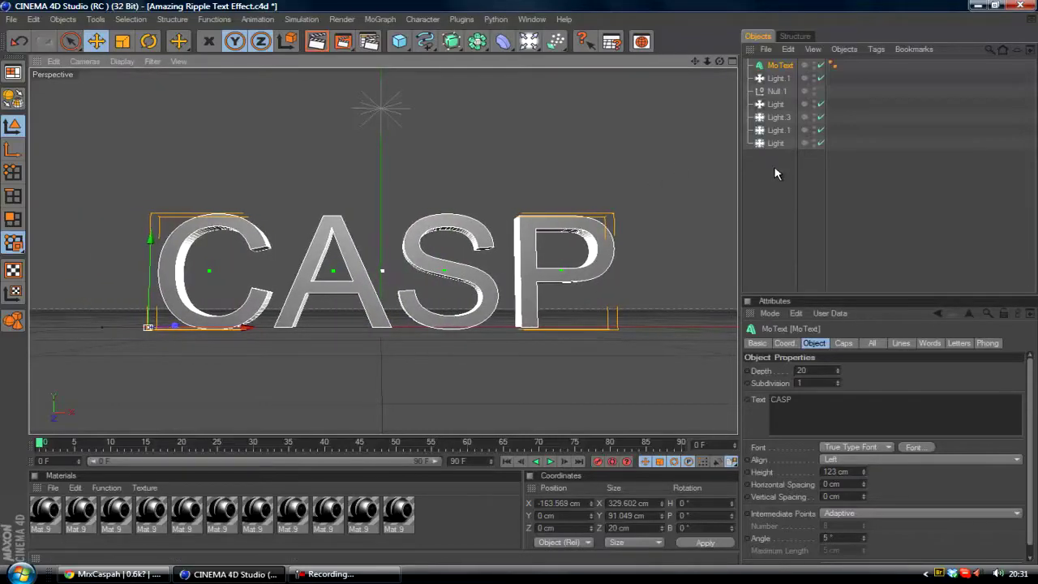
left_click(803, 179)
left_click(780, 65)
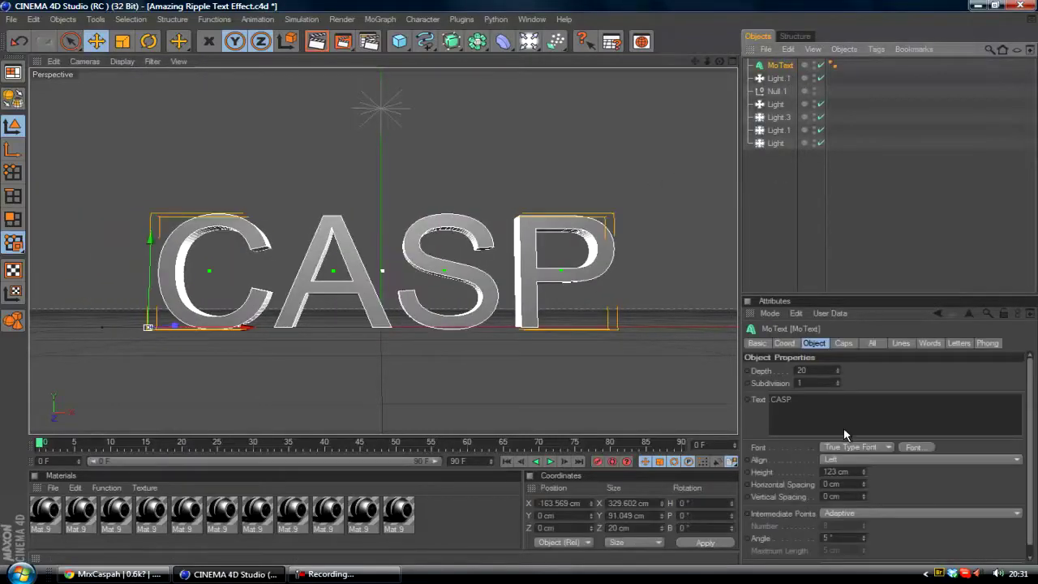
Choose the Convoy font with a Bold Italic style for the text
left_click(914, 447)
scroll(65, 146, "up", 2)
scroll(65, 146, "down", 10)
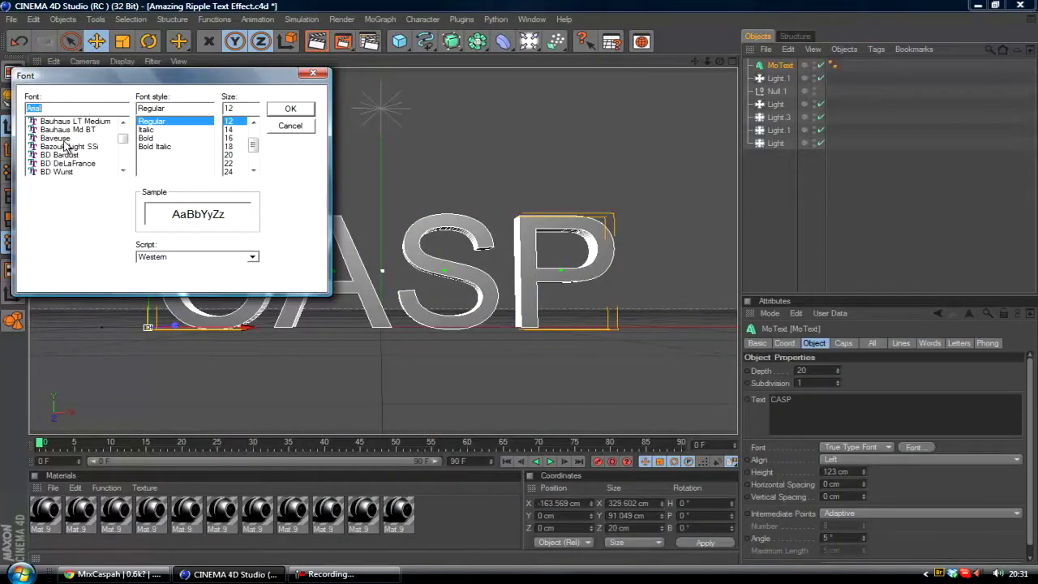
scroll(67, 145, "down", 10)
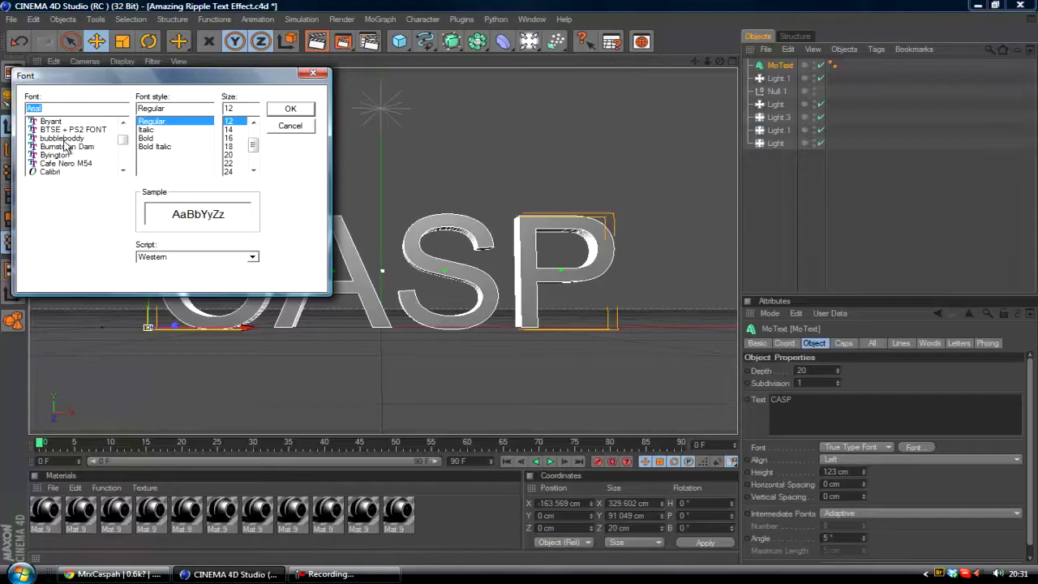
scroll(66, 146, "down", 4)
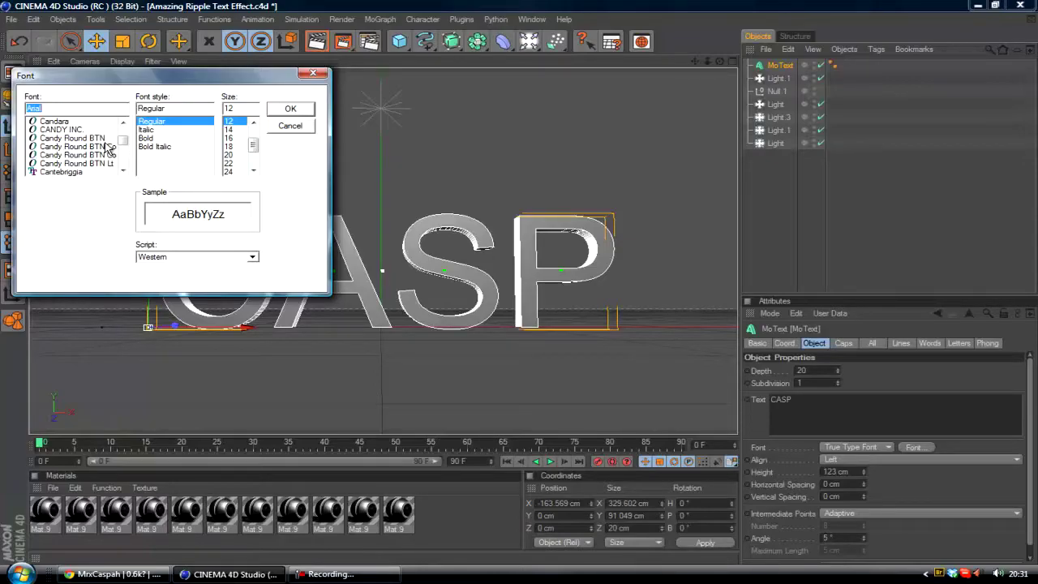
type("Conv")
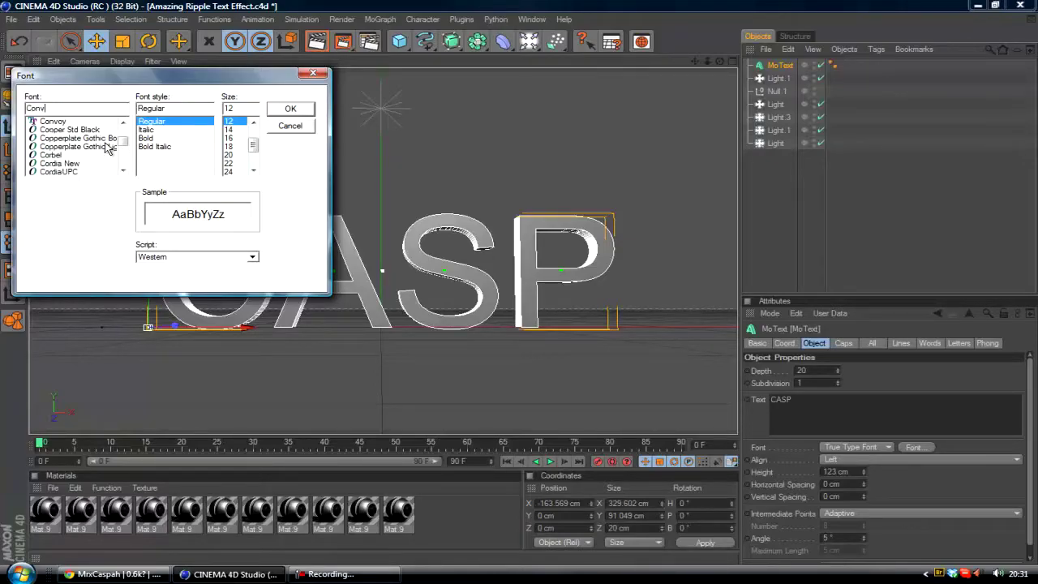
left_click(53, 121)
left_click(158, 147)
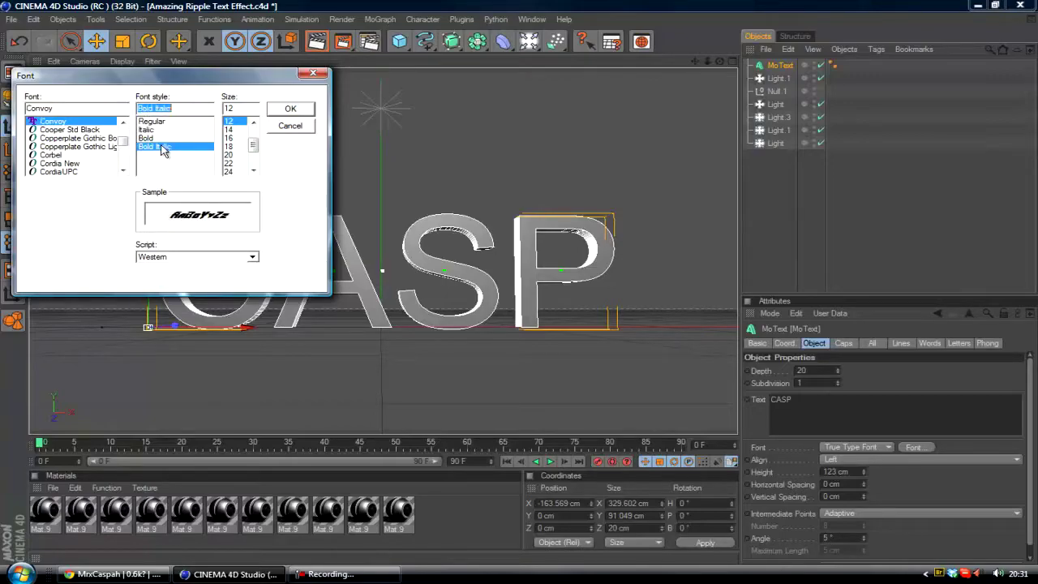
left_click(291, 108)
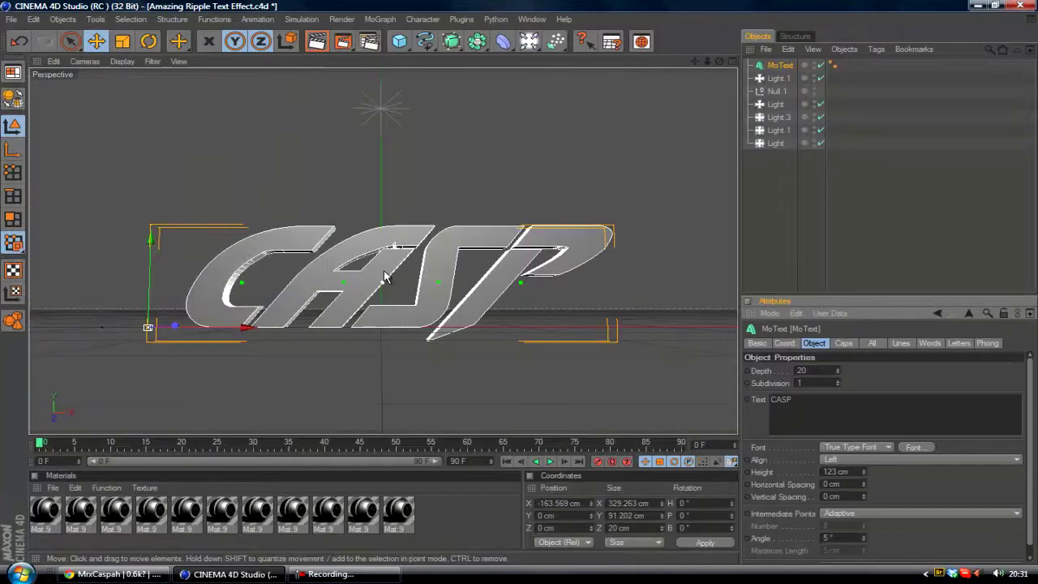
Switch the Convoy font style to Bold and nudge the text slightly right
left_click(913, 447)
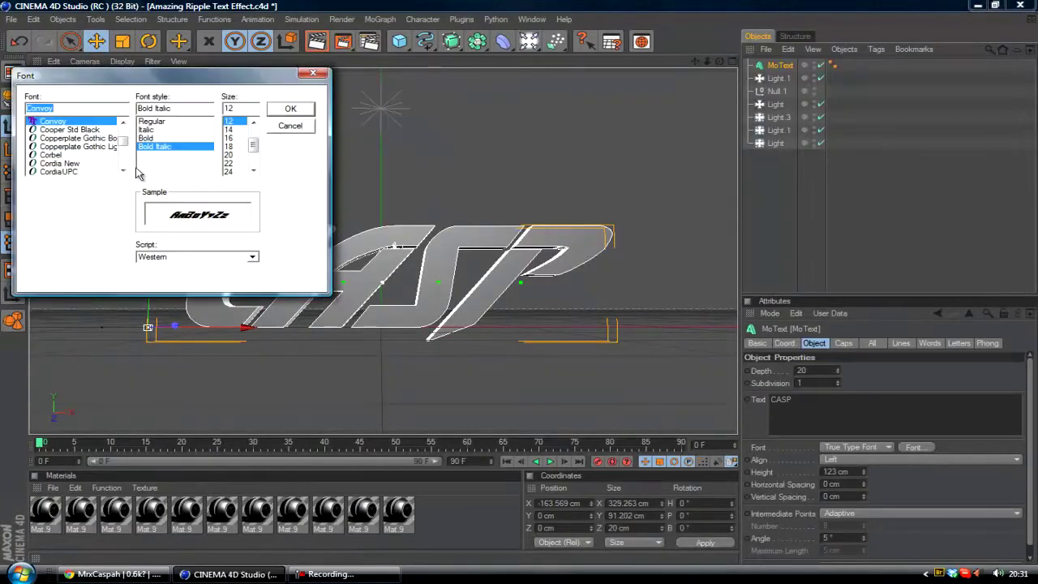
left_click(156, 131)
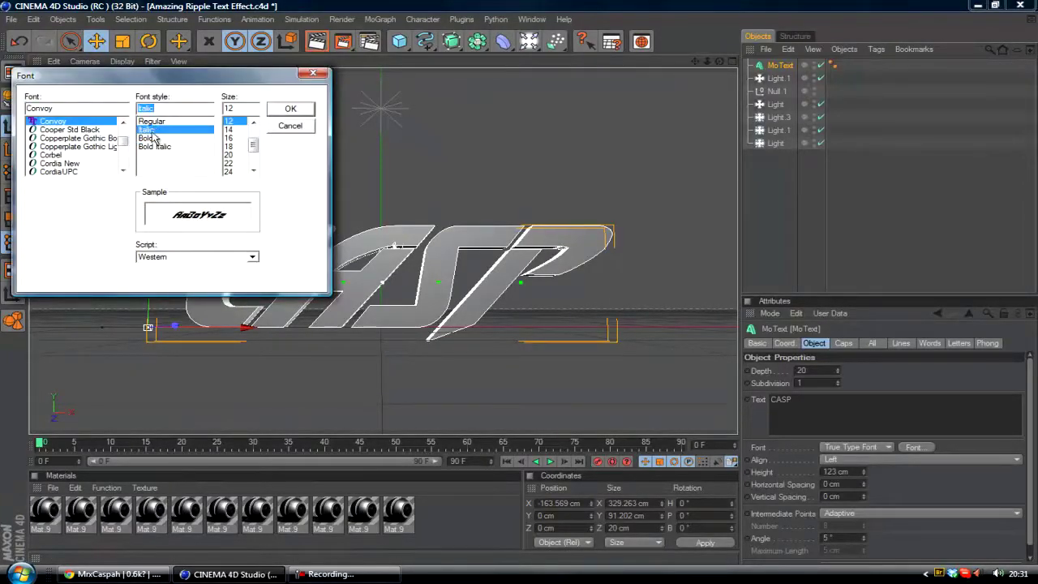
left_click(153, 138)
left_click(291, 108)
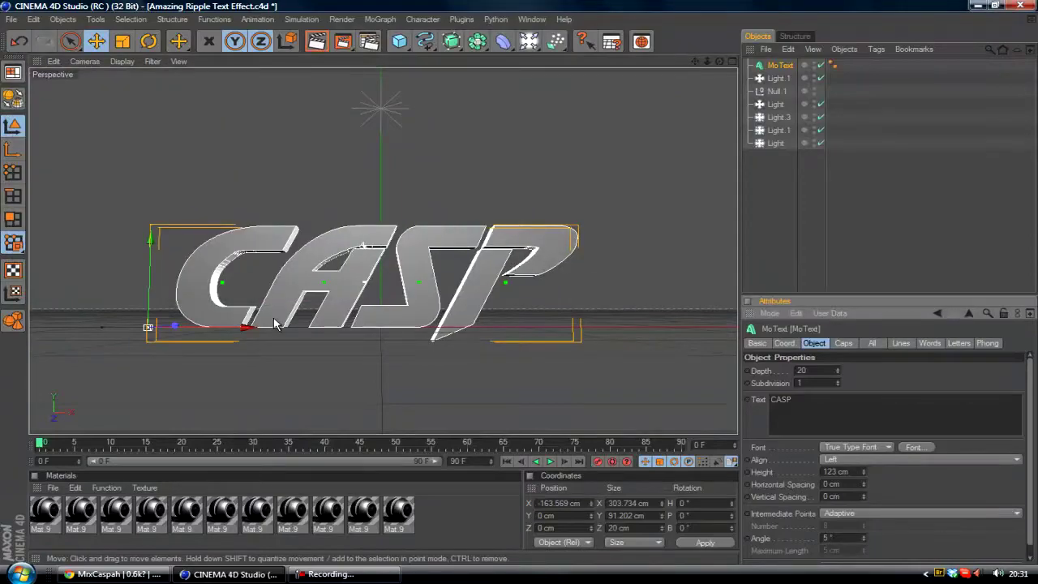
left_click_drag(274, 323, 284, 323)
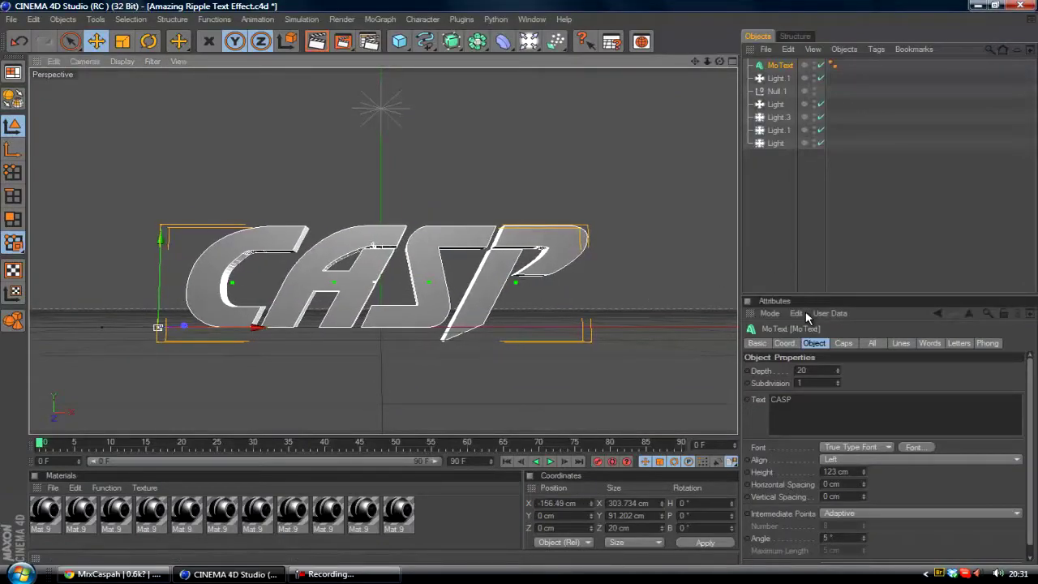
Set the MoText extrusion depth to 65
left_click(817, 370)
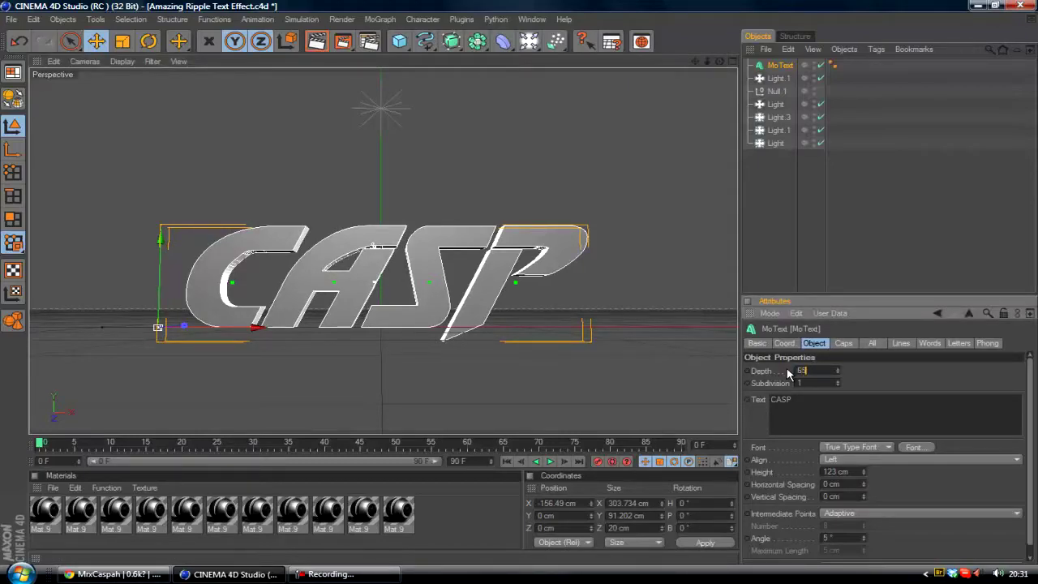
type("65")
key("Return")
left_click(759, 236)
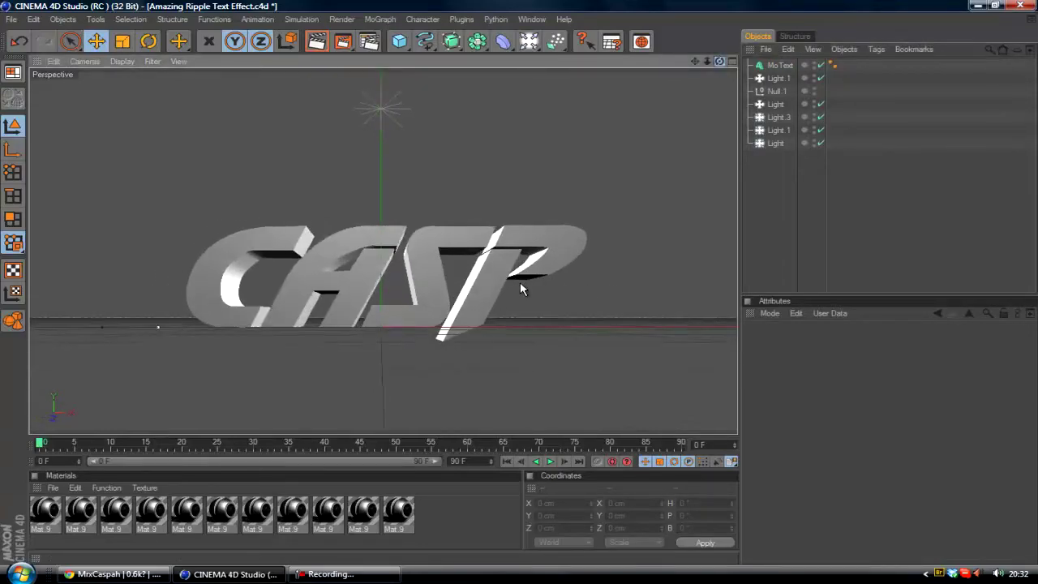
left_click(778, 67)
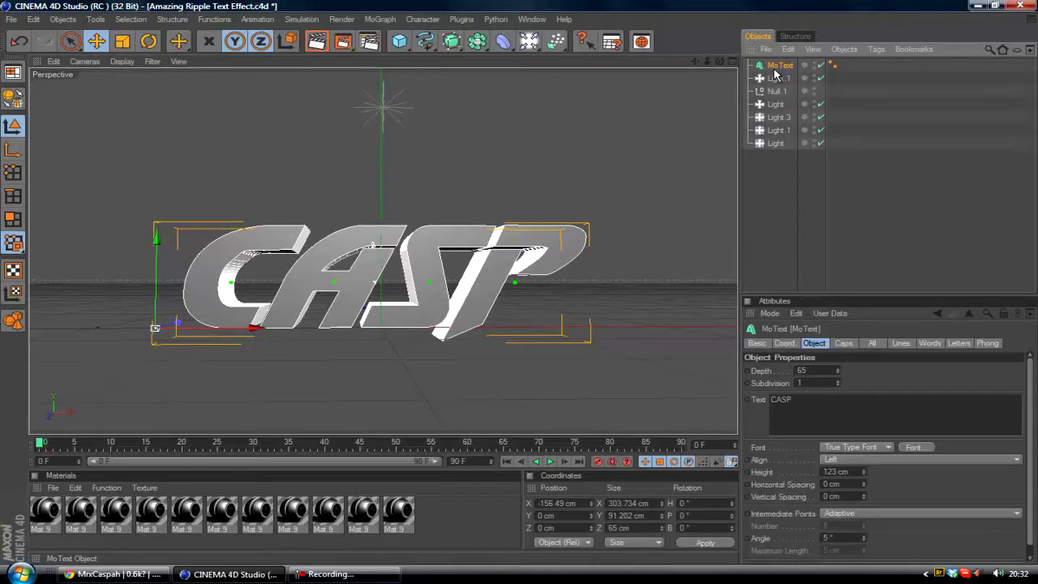
Duplicate the text as MoText.1 and give it a depth of 3
key("ctrl+c")
key("ctrl+v")
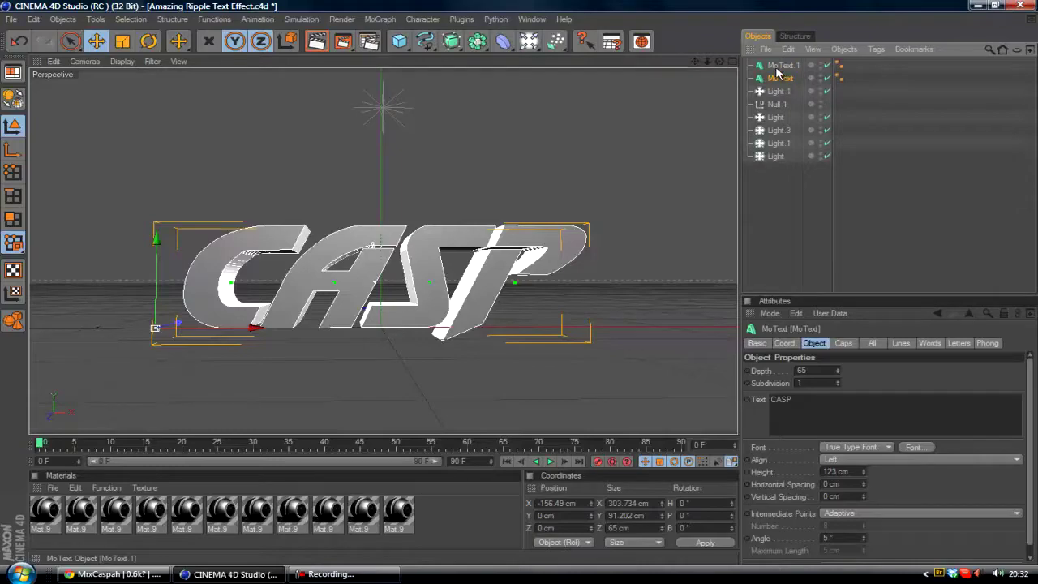
left_click(793, 369)
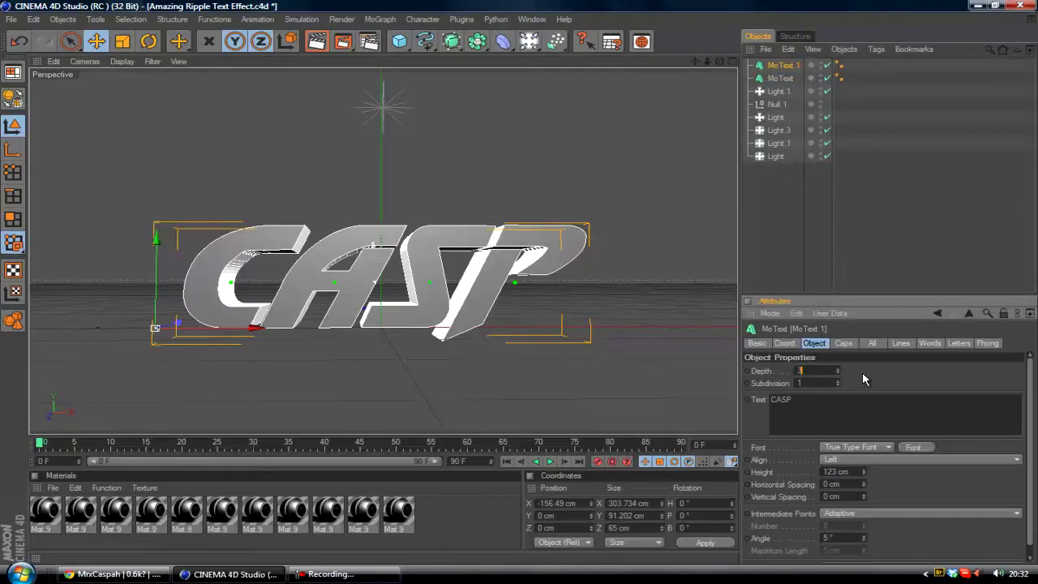
left_click(843, 343)
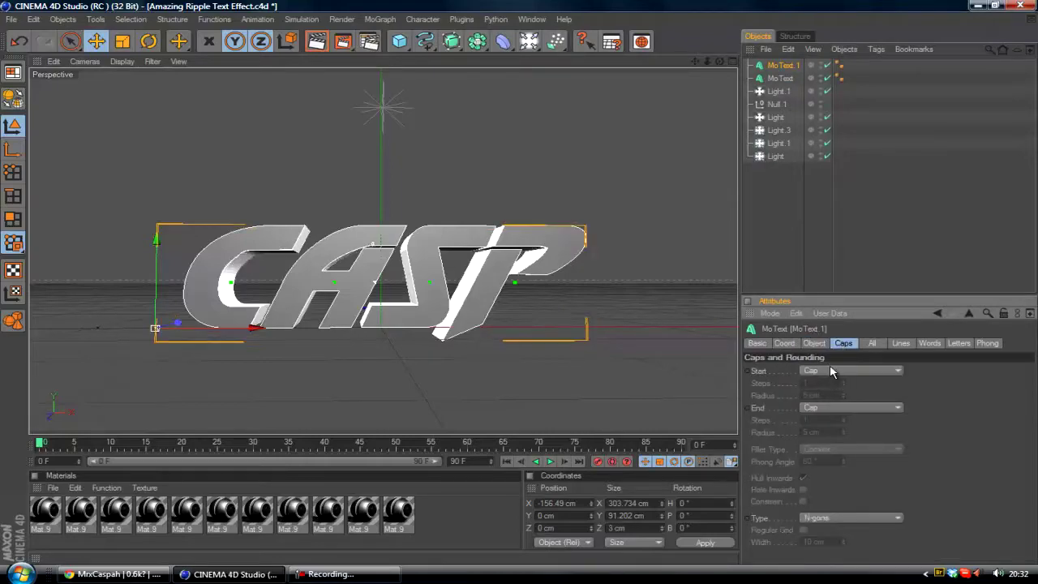
Give MoText.1 Fillet Caps at start and end, each with a 2 cm radius
left_click(829, 369)
left_click(827, 421)
left_click(820, 407)
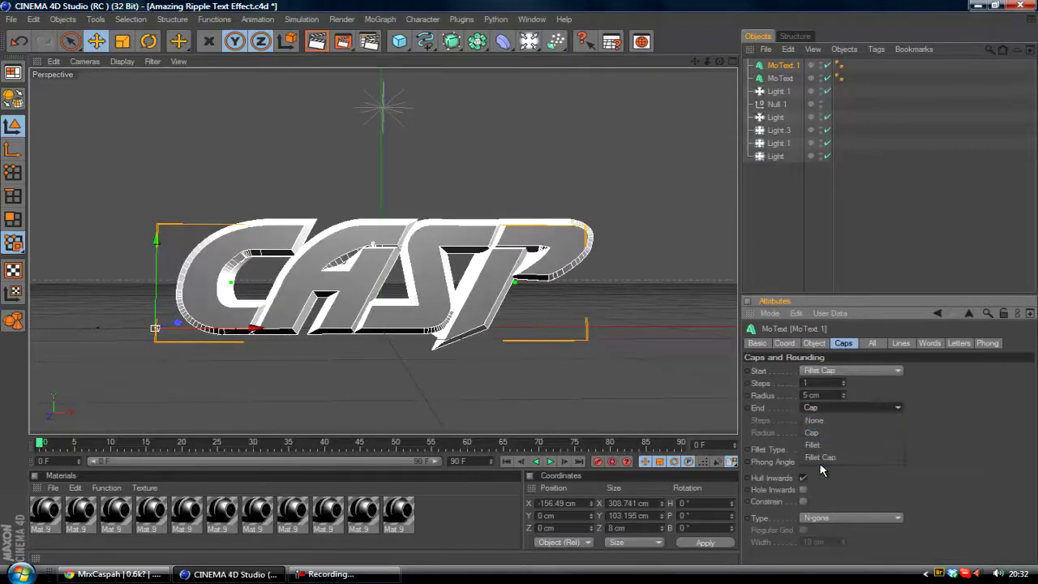
left_click(815, 457)
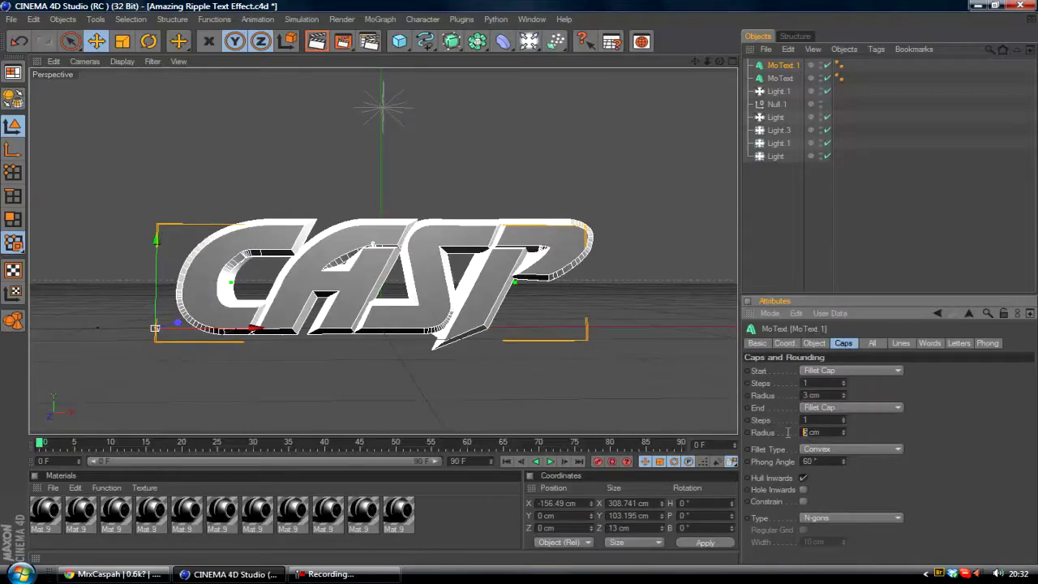
type("3")
key("Return")
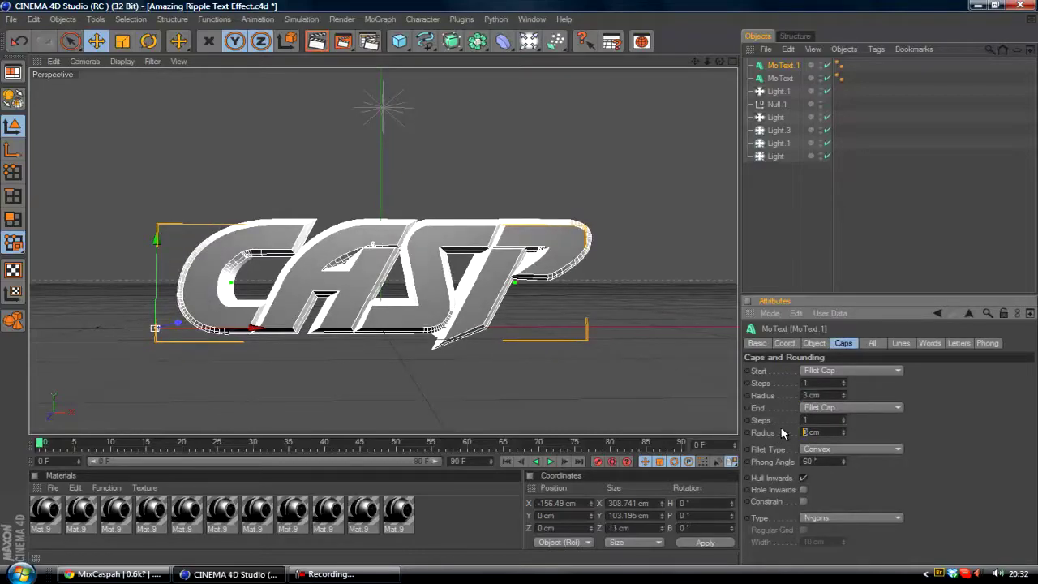
type("42")
key("Return")
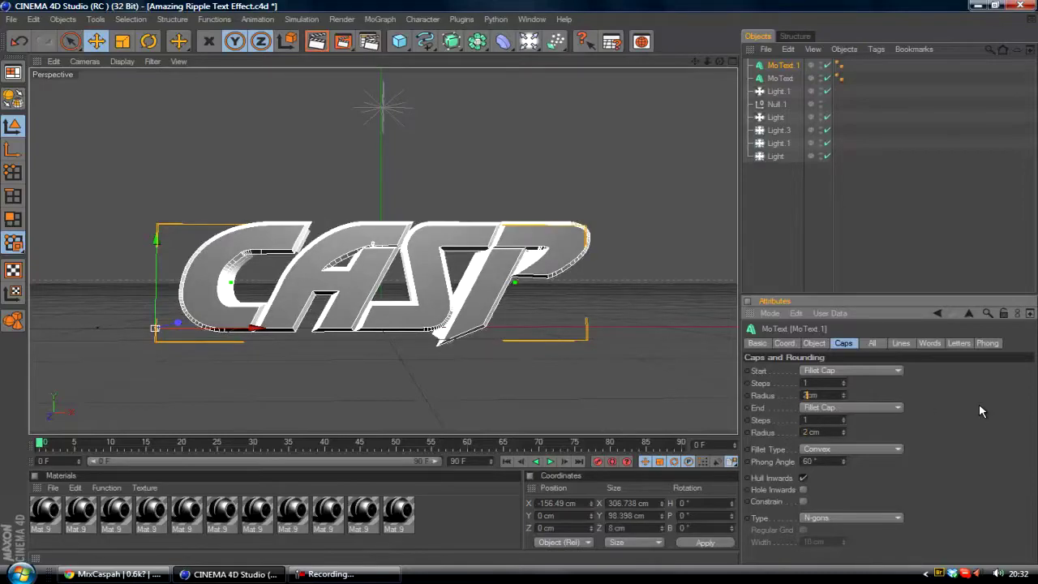
Orbit the view and reselect the original MoText object
left_click_drag(721, 62, 698, 64)
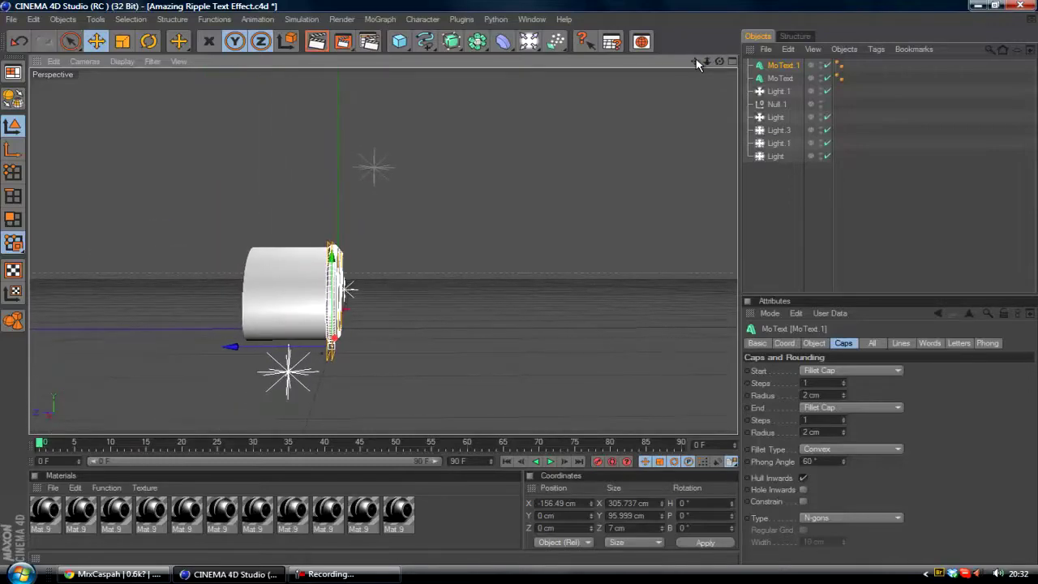
left_click(780, 78)
left_click(451, 516)
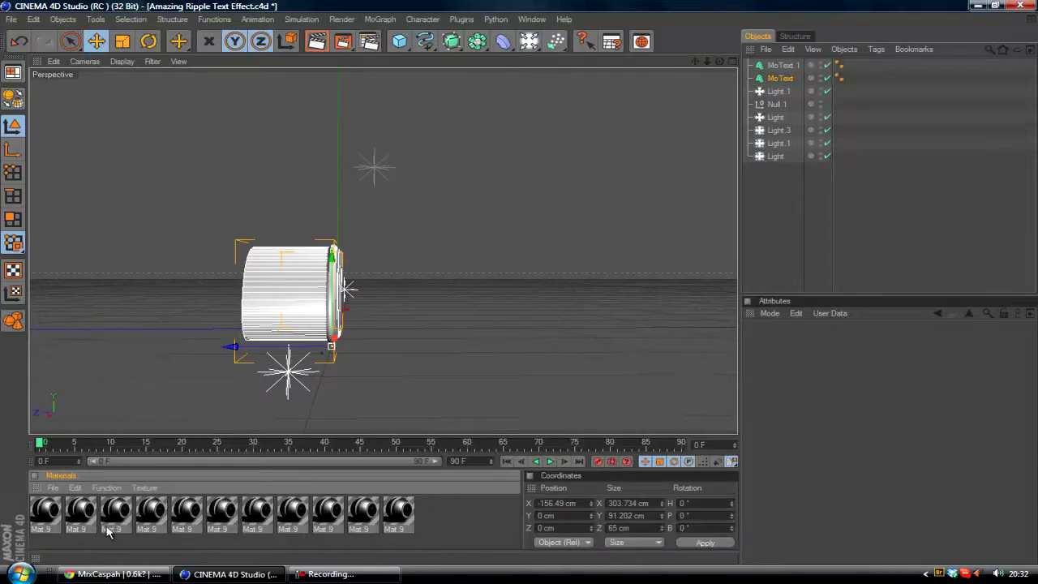
Open Mat.9 and set its base colour to blue RGB 0/116/159
double_click(399, 510)
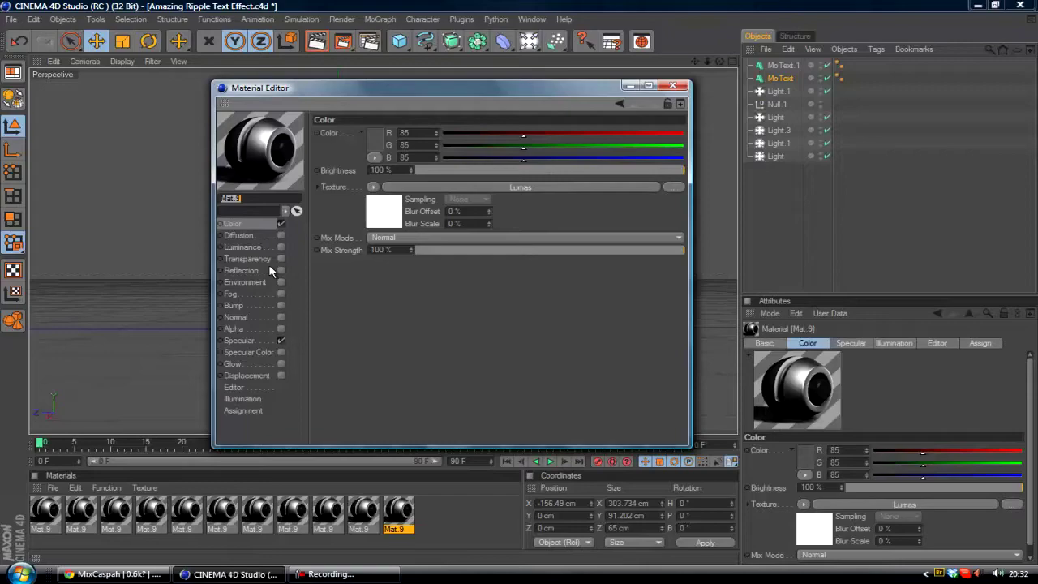
left_click(375, 146)
left_click_drag(401, 99, 413, 101)
left_click(382, 127)
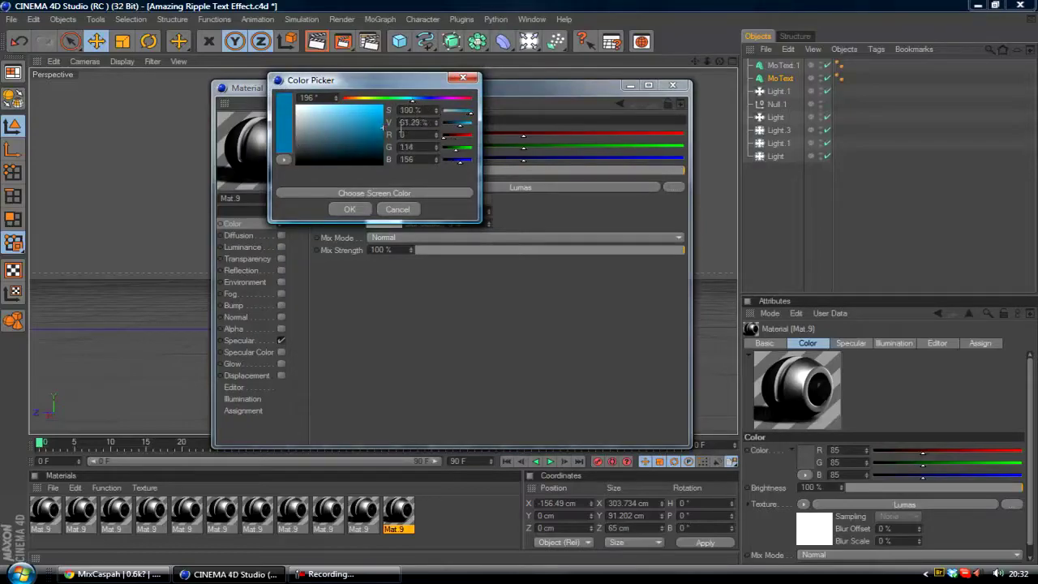
left_click(349, 209)
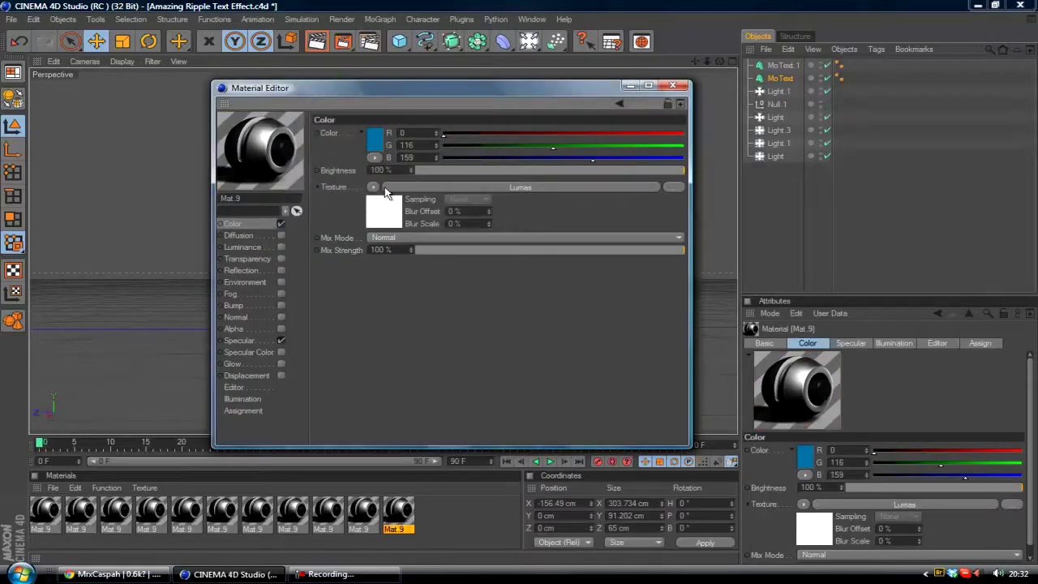
Set the Lumas shader colour to a strong blue
left_click(385, 220)
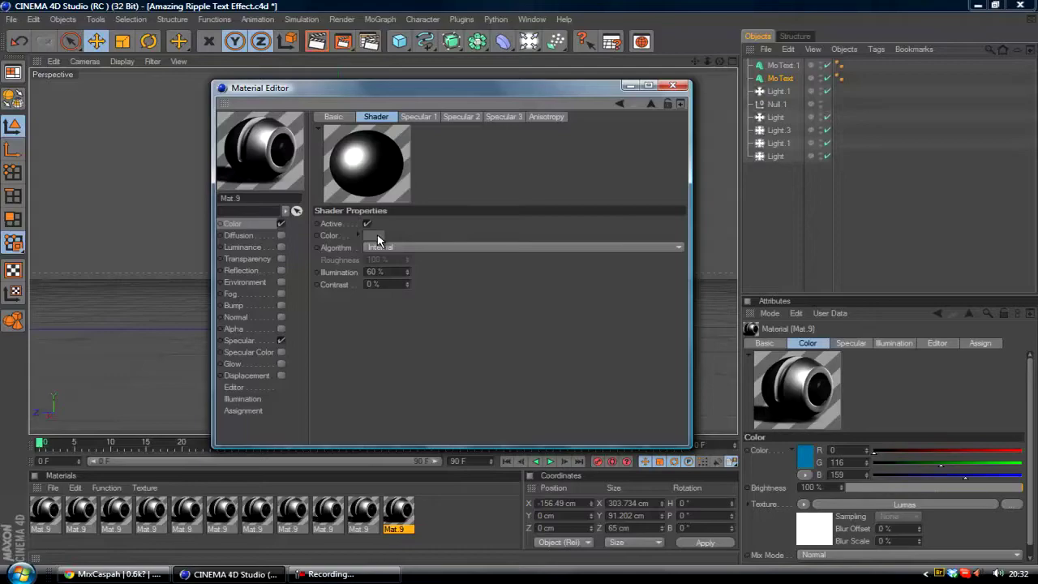
left_click(375, 235)
left_click(418, 186)
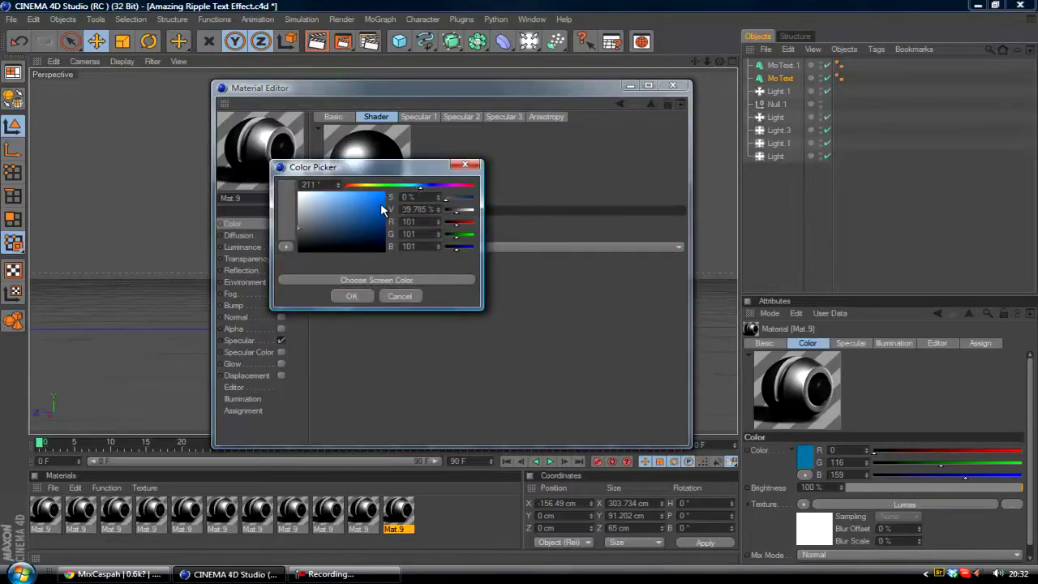
left_click(382, 205)
left_click(352, 296)
Tint the Specular 1 and Specular 2 highlight colours blue
left_click(420, 116)
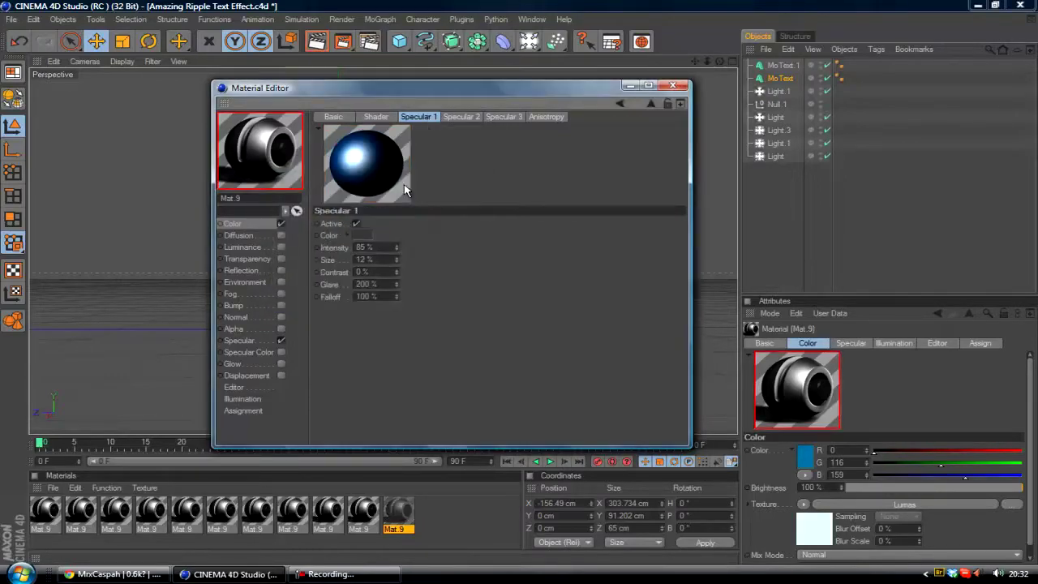
left_click(362, 229)
left_click(399, 181)
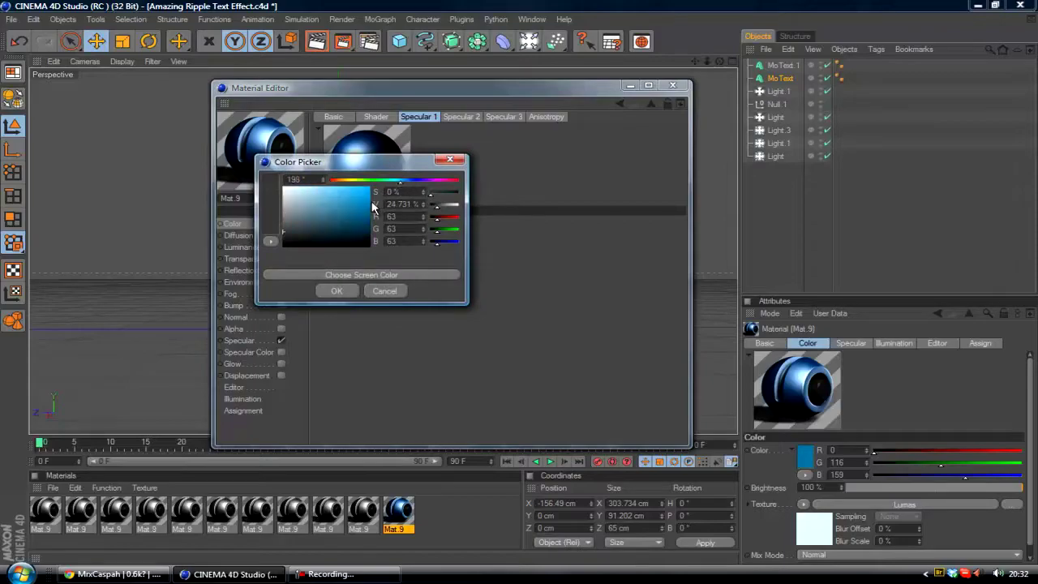
left_click(369, 198)
left_click(336, 291)
left_click(466, 116)
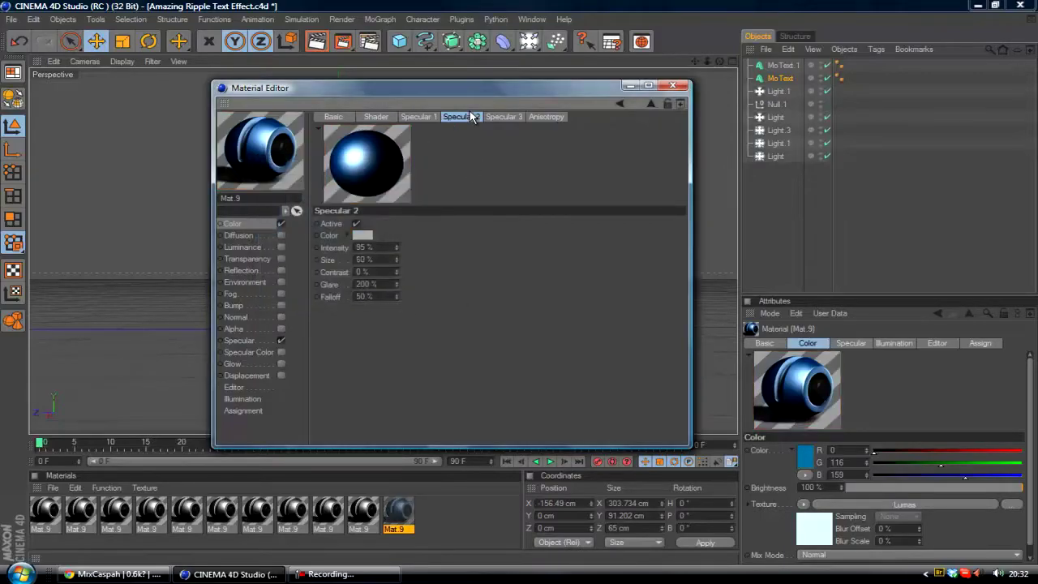
left_click(362, 235)
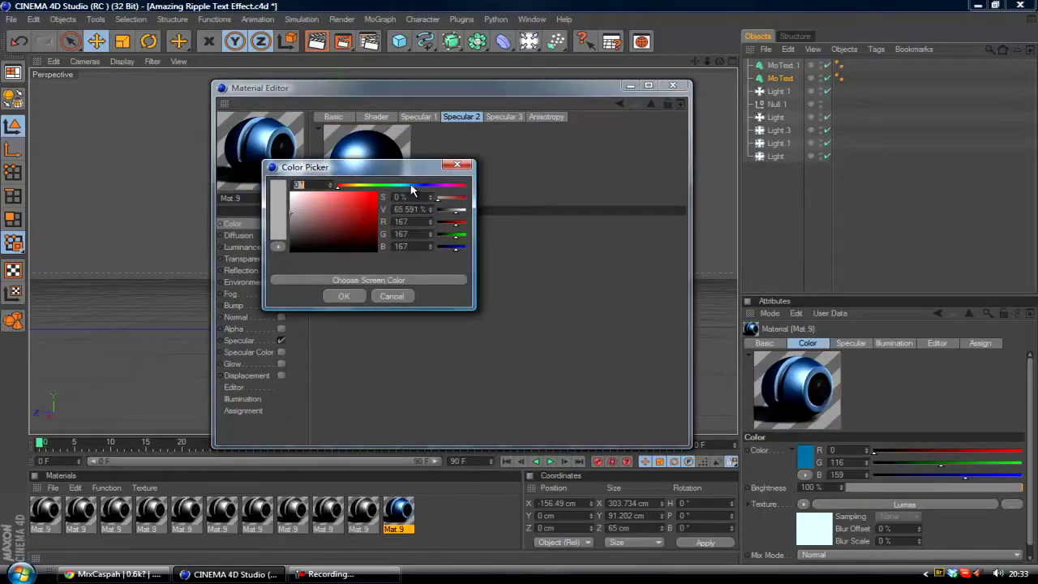
left_click(412, 190)
left_click(376, 220)
left_click(349, 294)
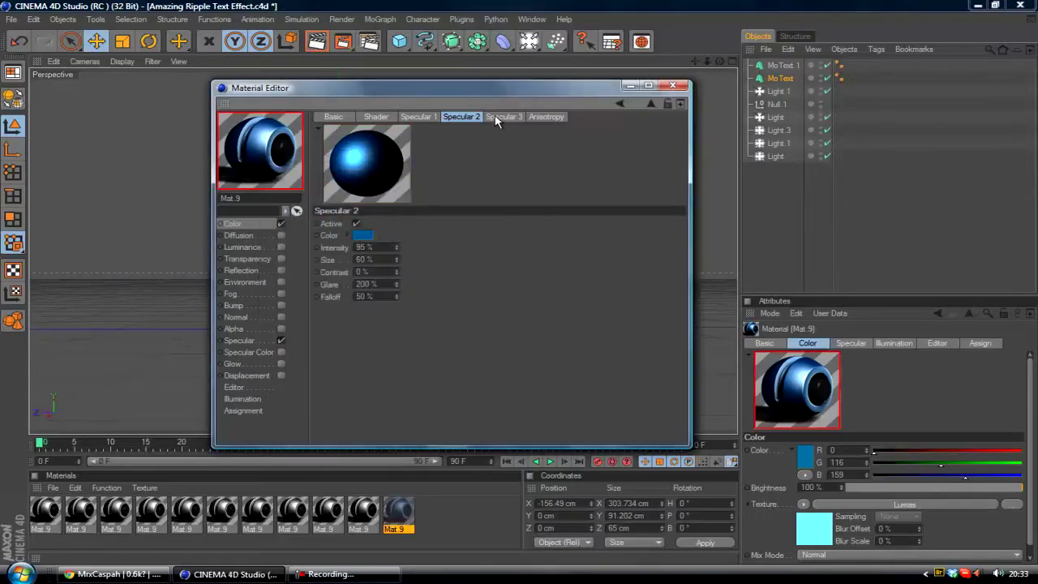
Tint the Specular 3 highlight blue and close the Material Editor
left_click(496, 118)
left_click(363, 235)
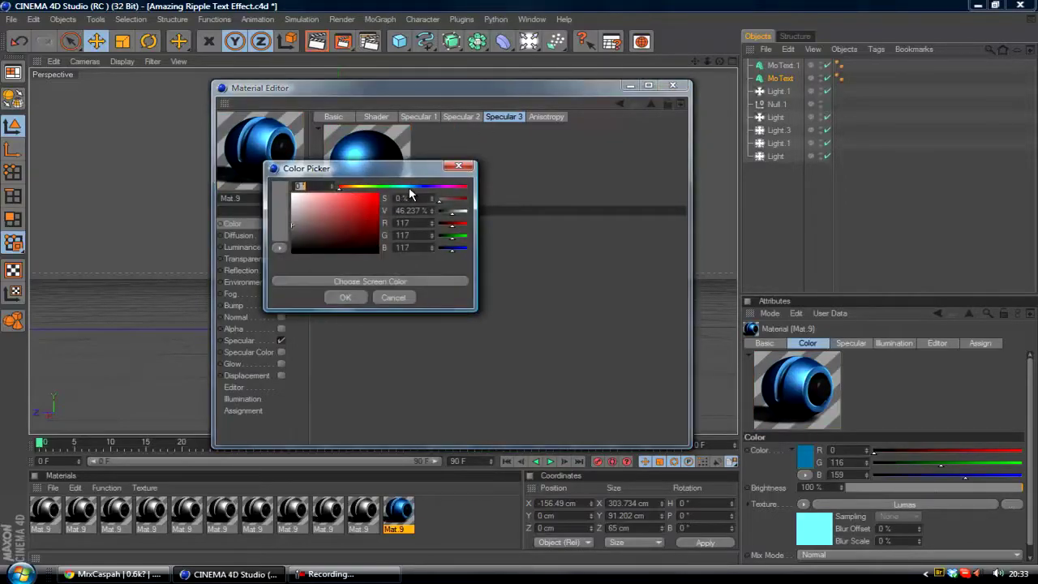
left_click(409, 187)
left_click(378, 210)
left_click(345, 298)
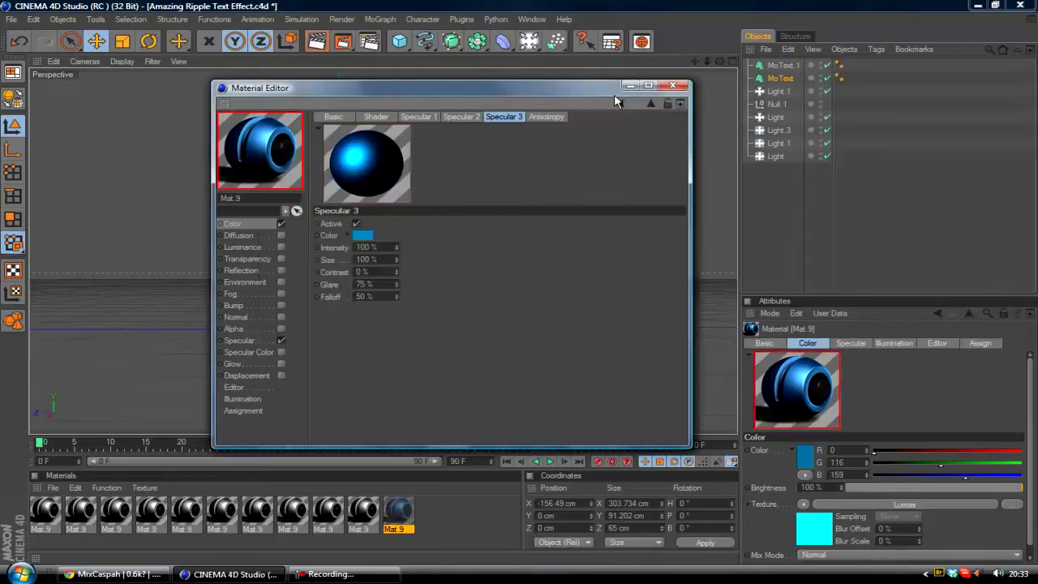
left_click(665, 88)
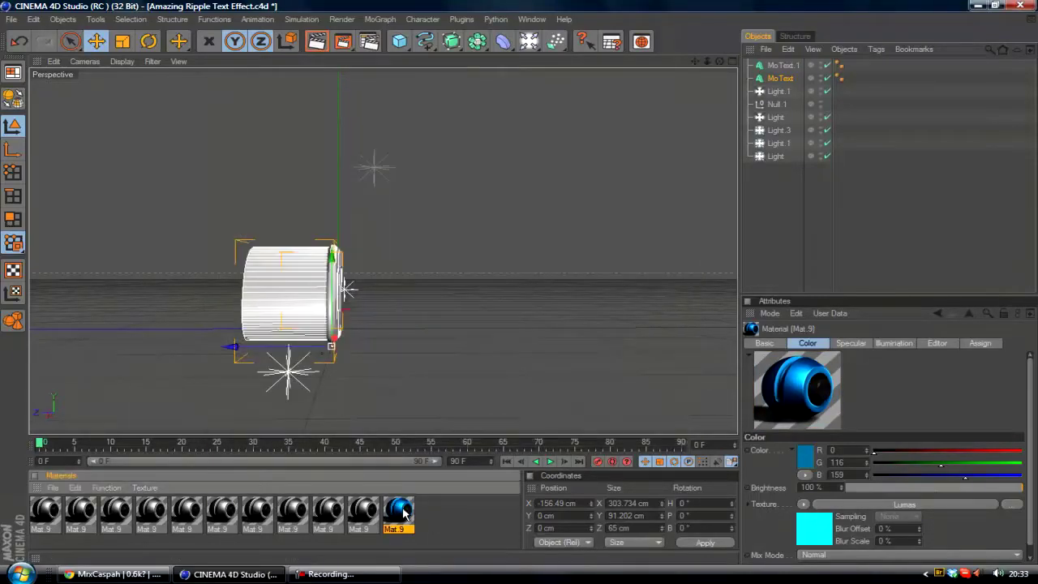
Apply Mat.9 to both MoText and MoText.1
left_click_drag(403, 512, 782, 80)
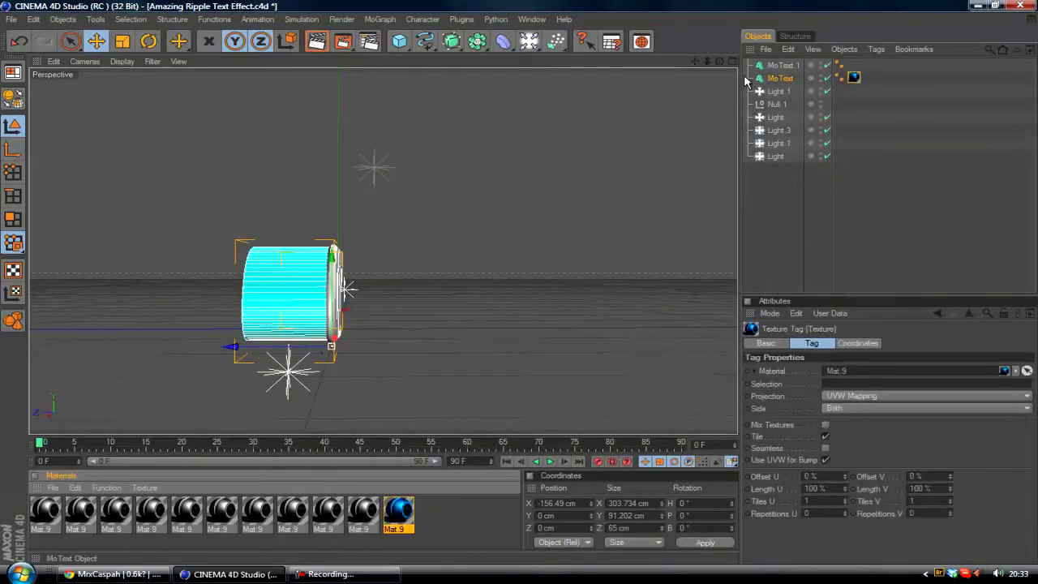
left_click_drag(520, 281, 519, 279, "alt")
left_click(782, 64)
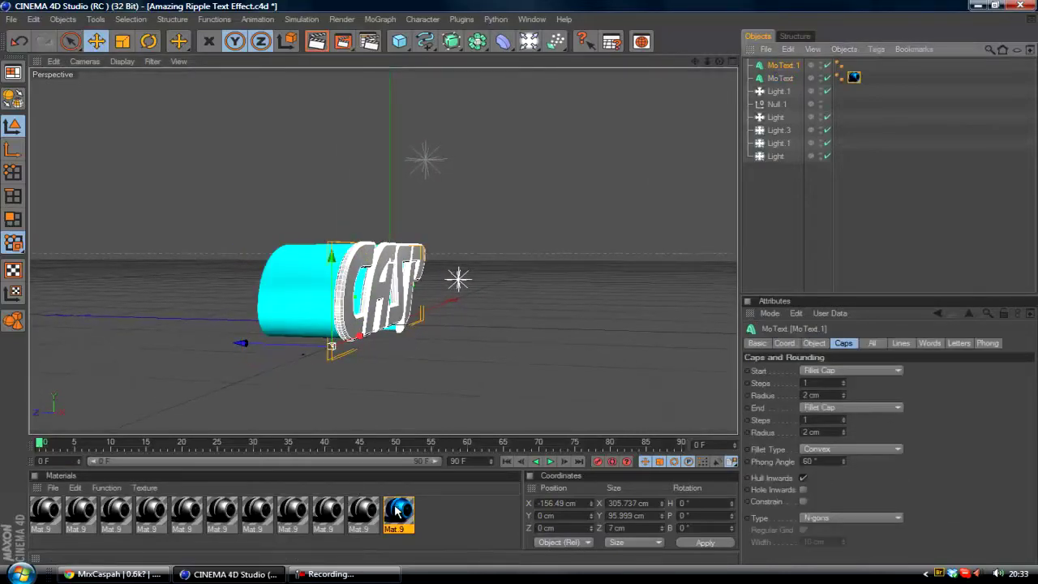
left_click_drag(397, 509, 791, 67)
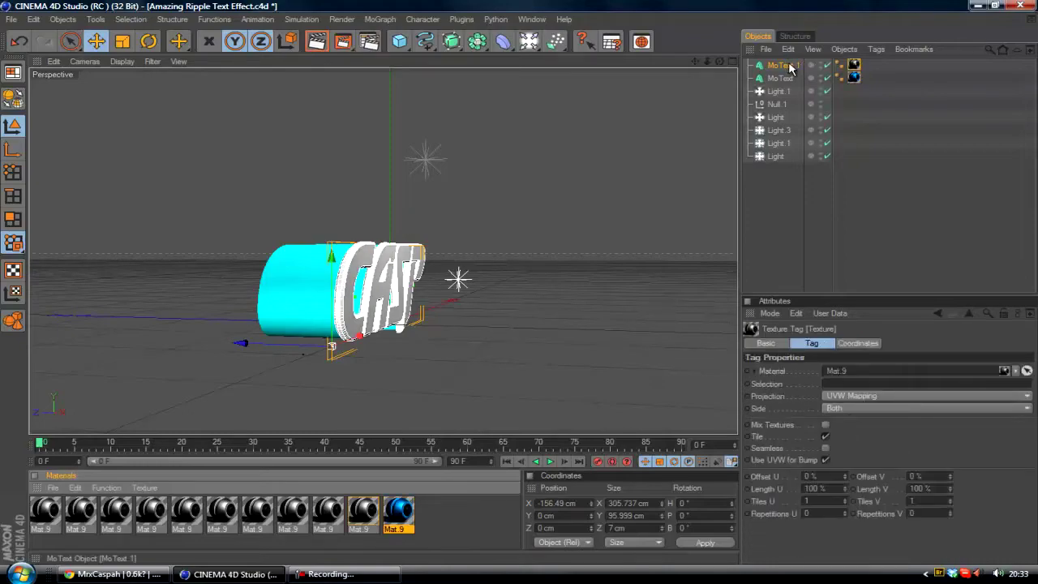
Move MoText.1 slightly forward along Z to 6.257 cm
left_click(783, 65)
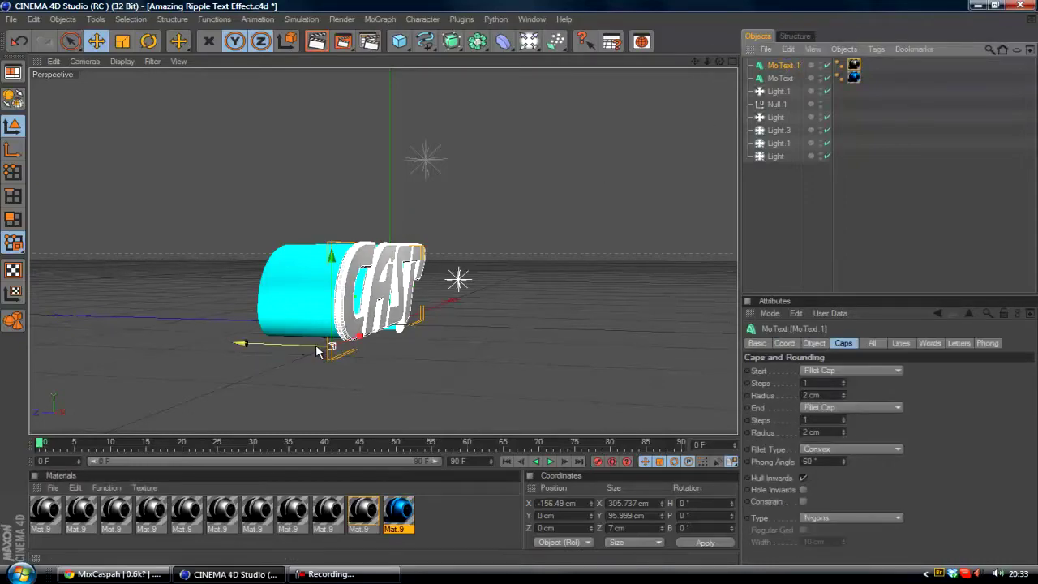
left_click_drag(317, 350, 314, 351)
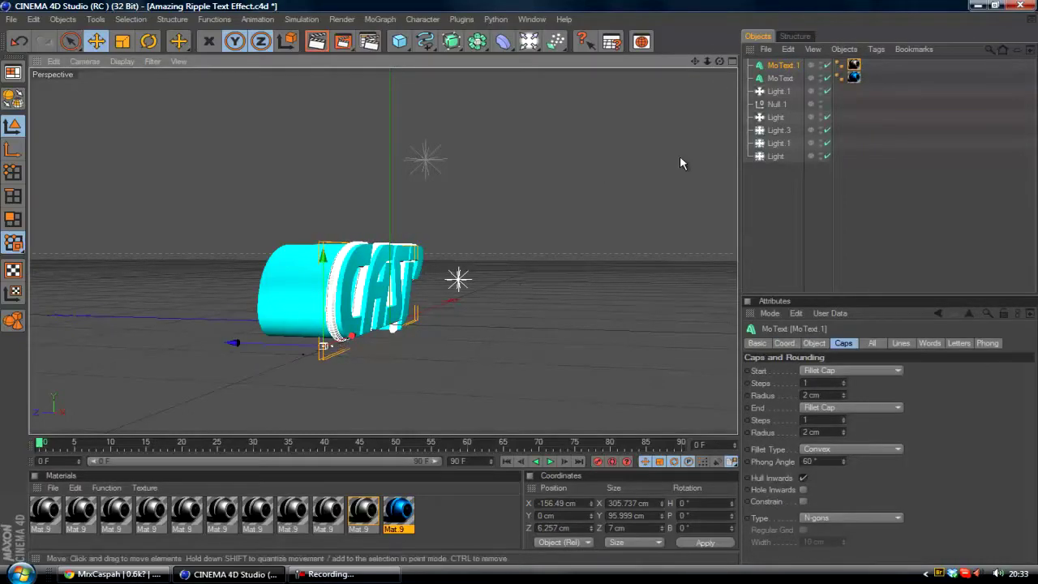
mouse_move(531, 284)
left_mouse_down("alt")
mouse_move(518, 281)
mouse_move(619, 151)
mouse_move(292, 340)
mouse_move(519, 281)
left_mouse_up("alt")
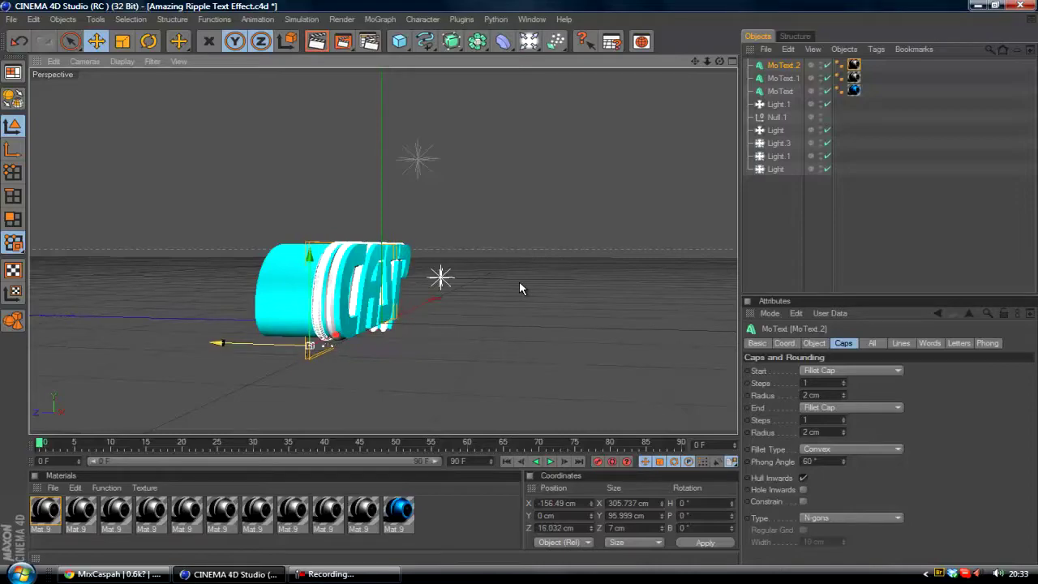
Select MoText.1 with MoText.2 and drag out further copies along Z, twice
left_click(779, 78, "ctrl")
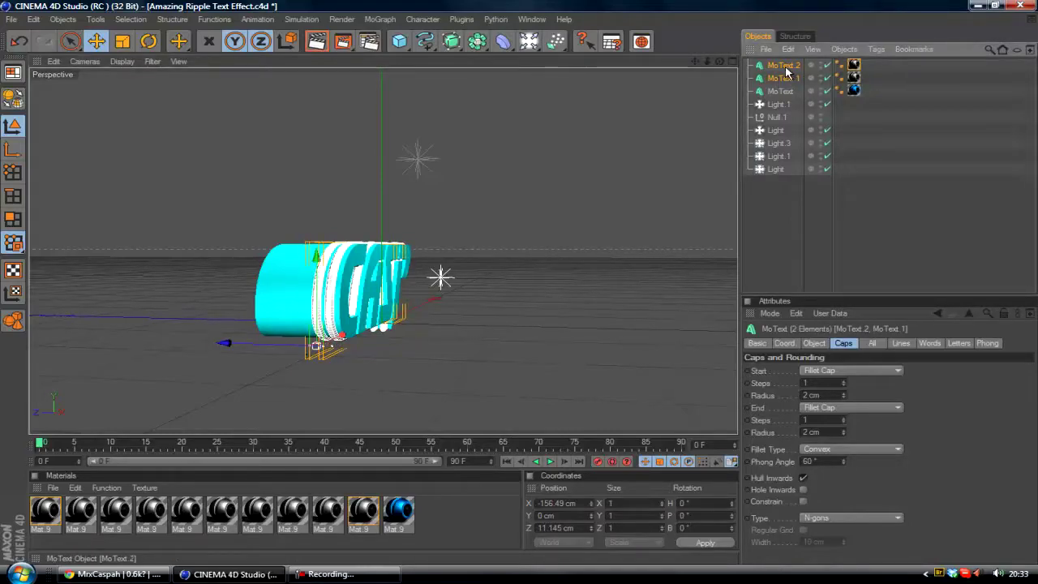
left_click_drag(227, 342, 519, 287, "ctrl")
left_click_drag(719, 62, 521, 287)
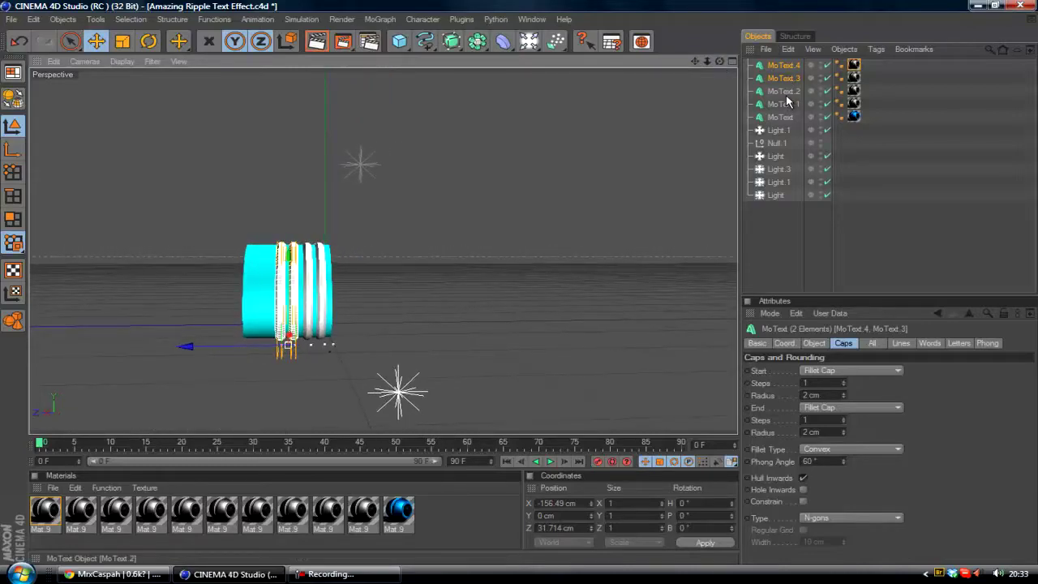
left_click_drag(364, 256, 520, 280, "ctrl")
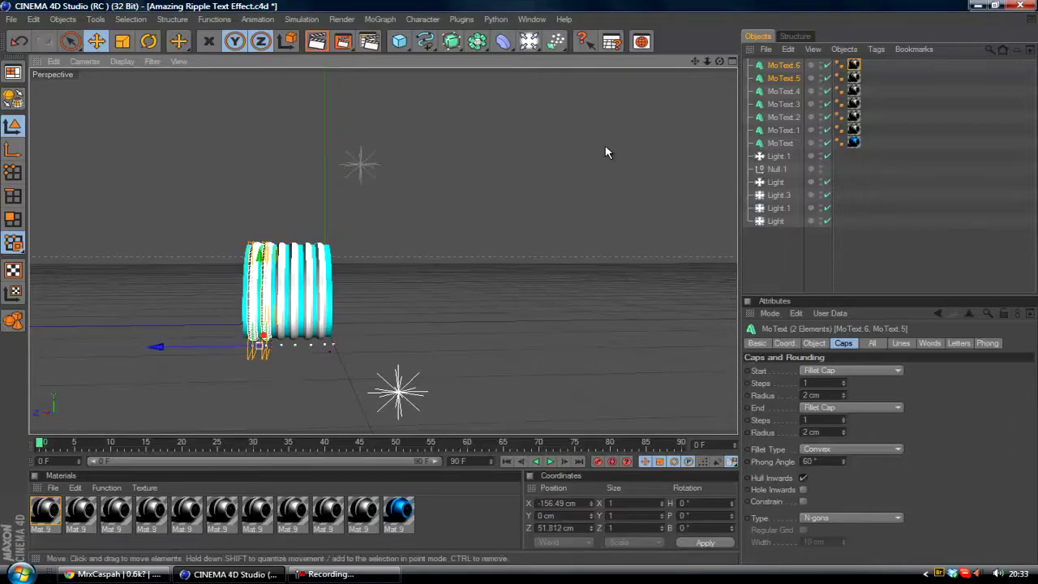
Orbit and pan the view until the layered CASP text faces the camera, centred
left_click_drag(719, 61, 518, 280)
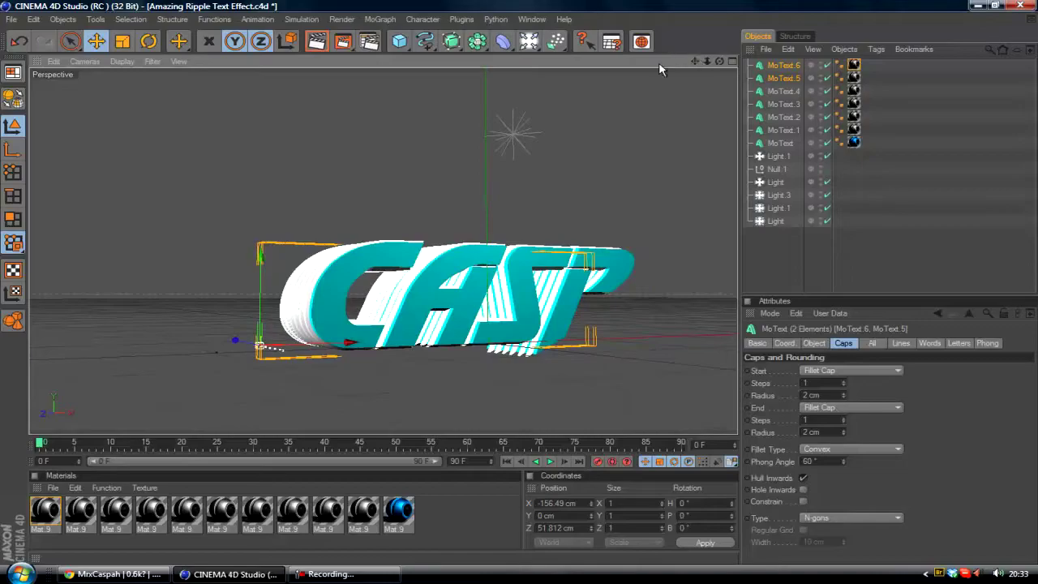
left_click_drag(696, 61, 519, 287)
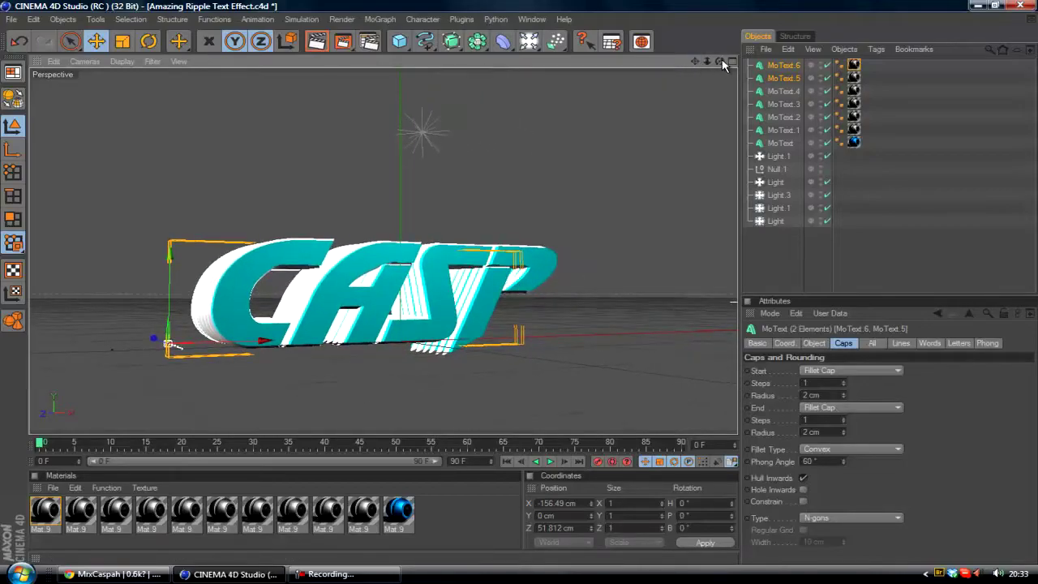
mouse_move(719, 63)
left_mouse_down()
mouse_move(686, 61)
mouse_move(519, 281)
mouse_move(706, 59)
mouse_move(718, 62)
left_mouse_up()
Deselect the MoText copies and add a Random effector from MoGraph > Effector
left_click(769, 252)
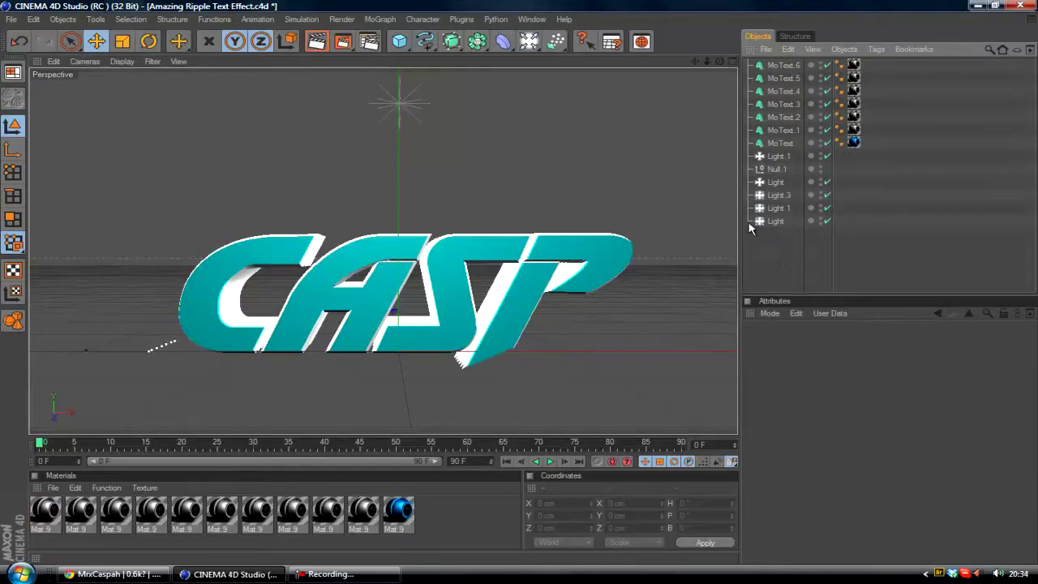
left_click(381, 18)
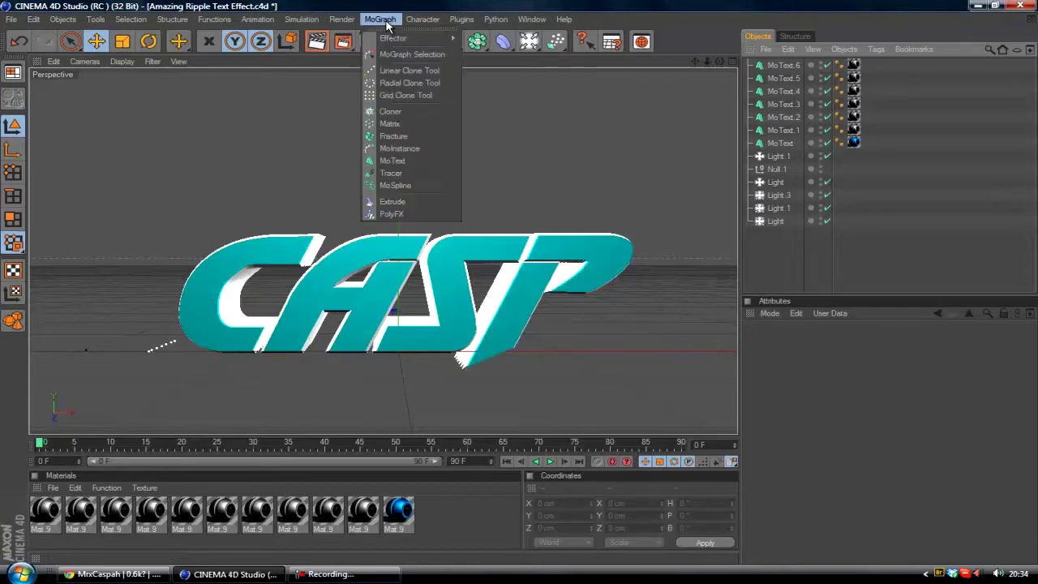
mouse_move(393, 39)
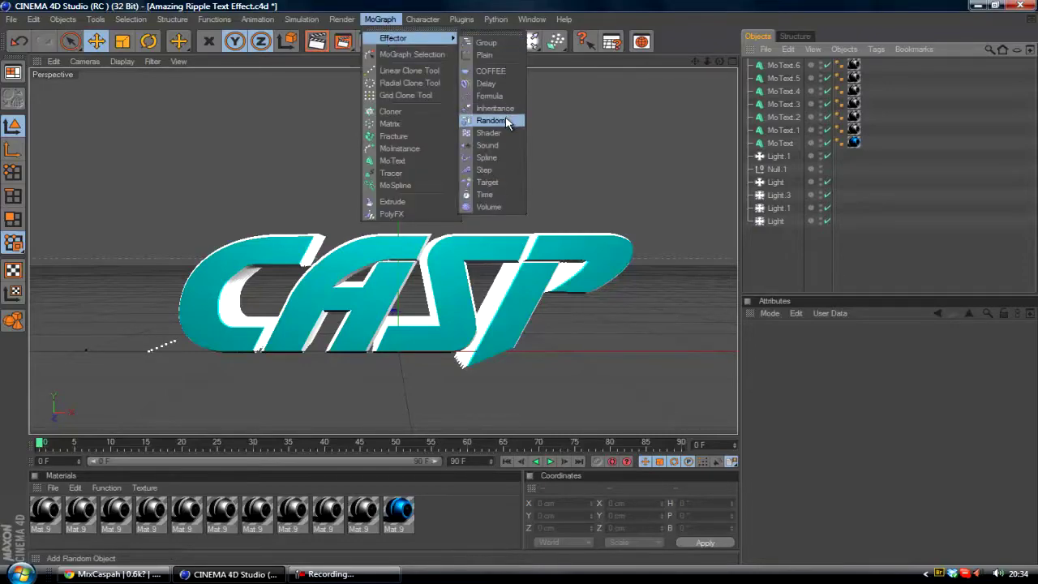
left_click(491, 120)
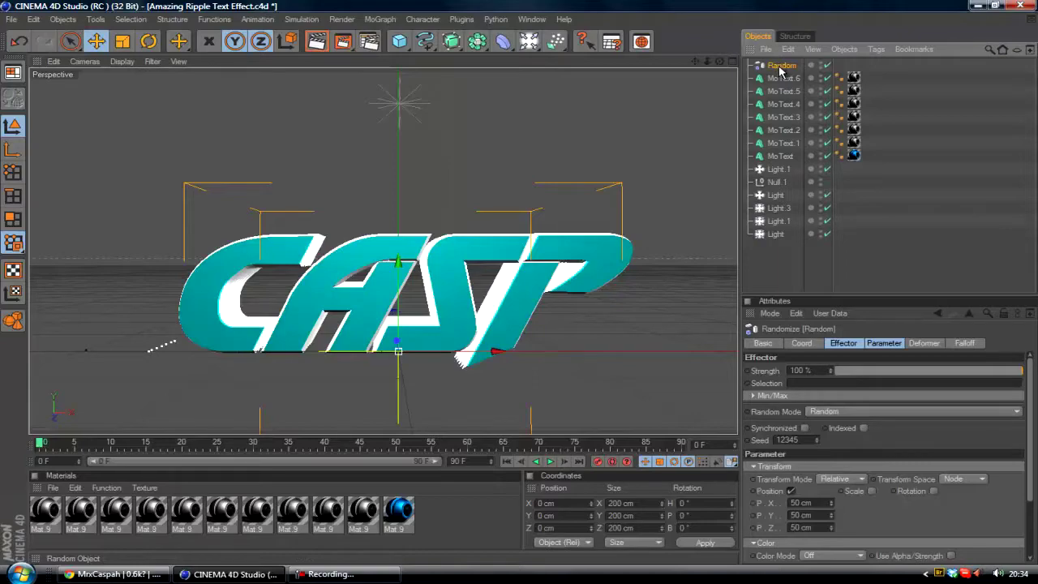
left_click(58, 21)
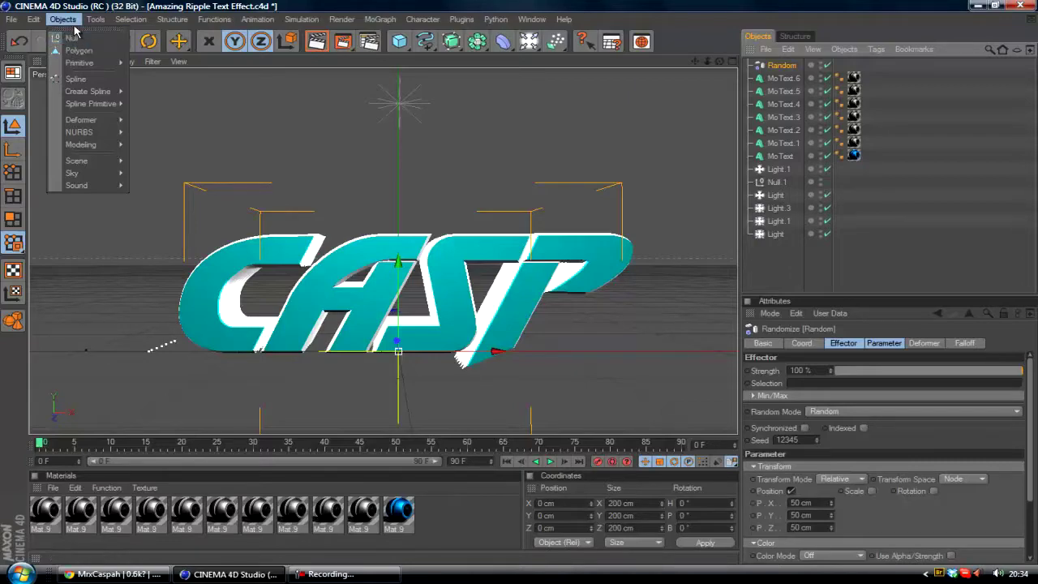
Add a Null object, then set the Random effector's Strength to 1% and Seed to 0
left_click(80, 40)
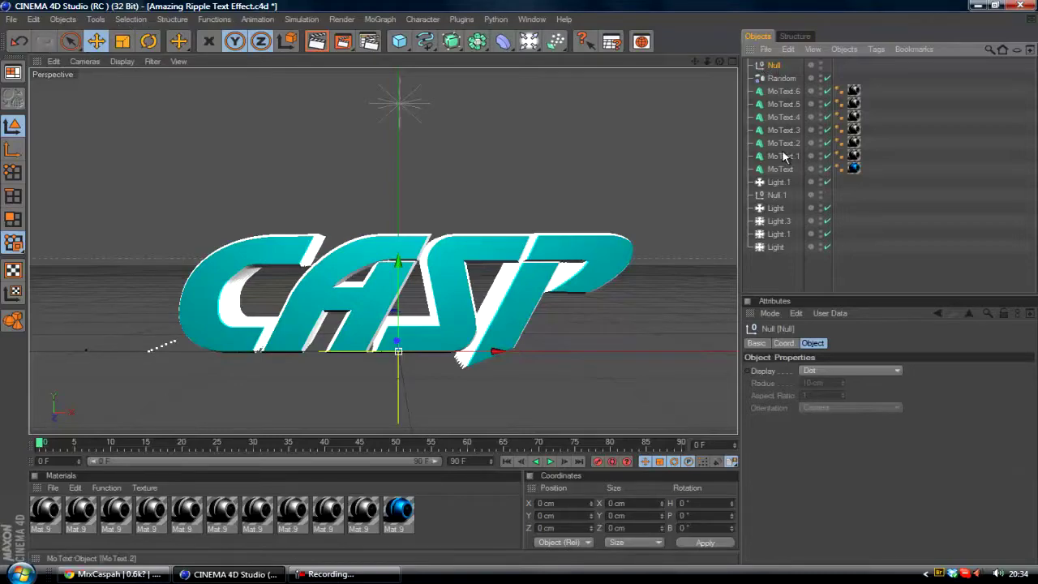
left_click(780, 79)
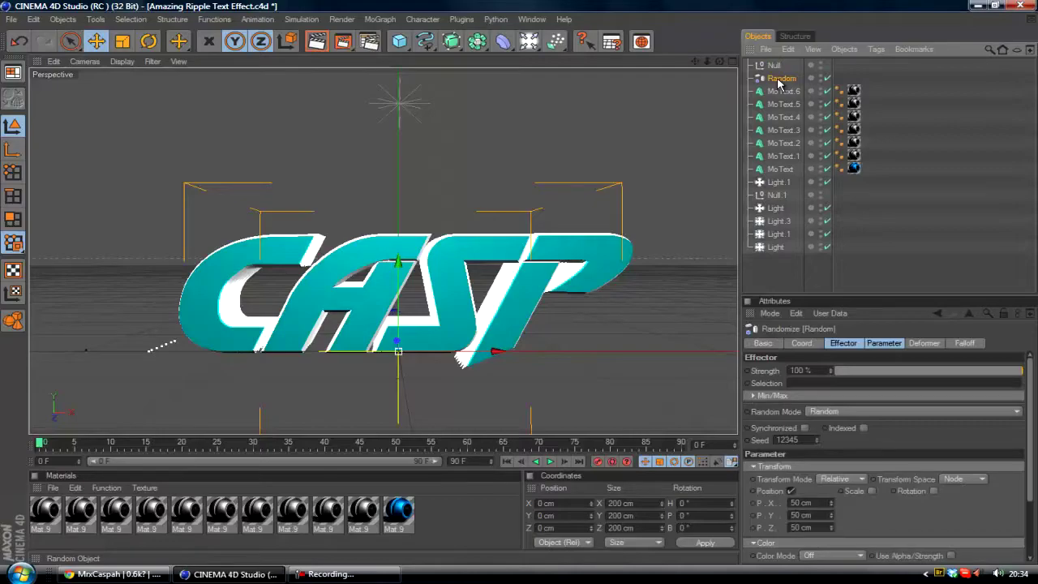
double_click(803, 369)
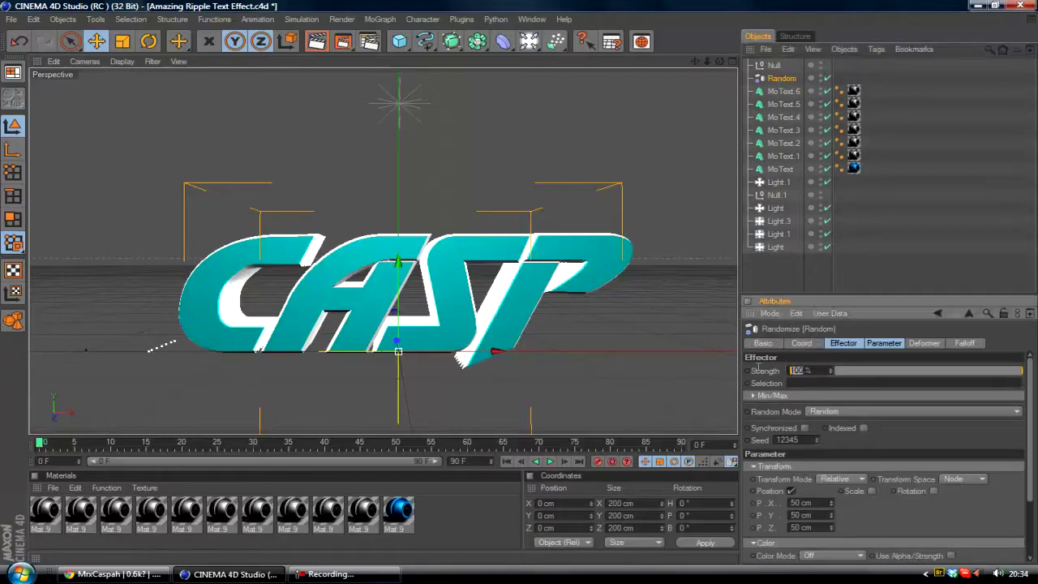
type("1")
left_click_drag(803, 440, 756, 441)
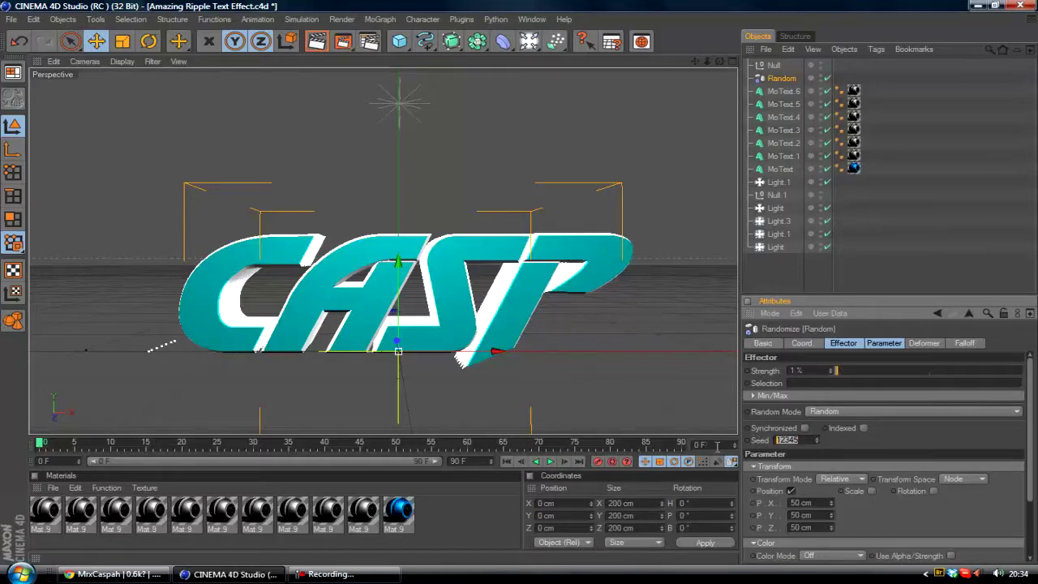
type("0")
Set the Random effector's P.X and P.Y offsets to 30 cm and adjust P.Z
left_click(891, 343)
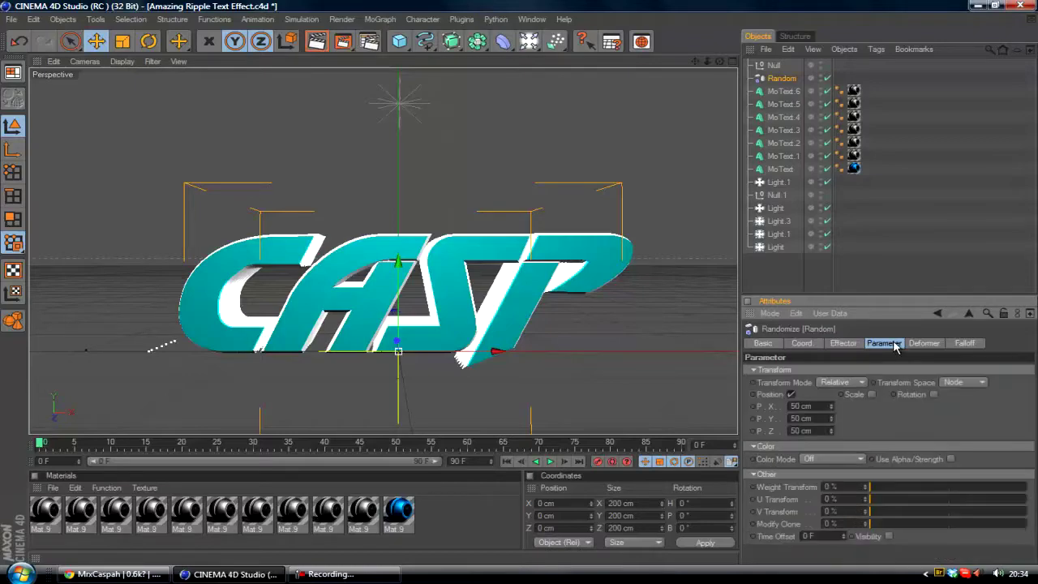
double_click(809, 406)
type("30")
double_click(803, 419)
type("30")
double_click(824, 429)
type("2")
key("Return")
Set the effector's Deformation mode to Point
left_click(924, 343)
left_click(808, 371)
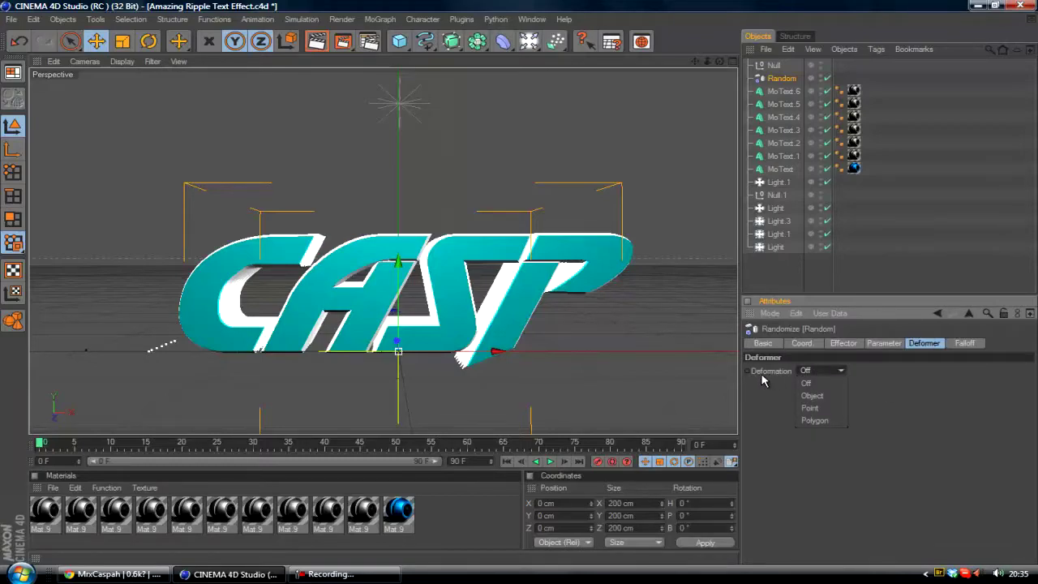
left_click(811, 408)
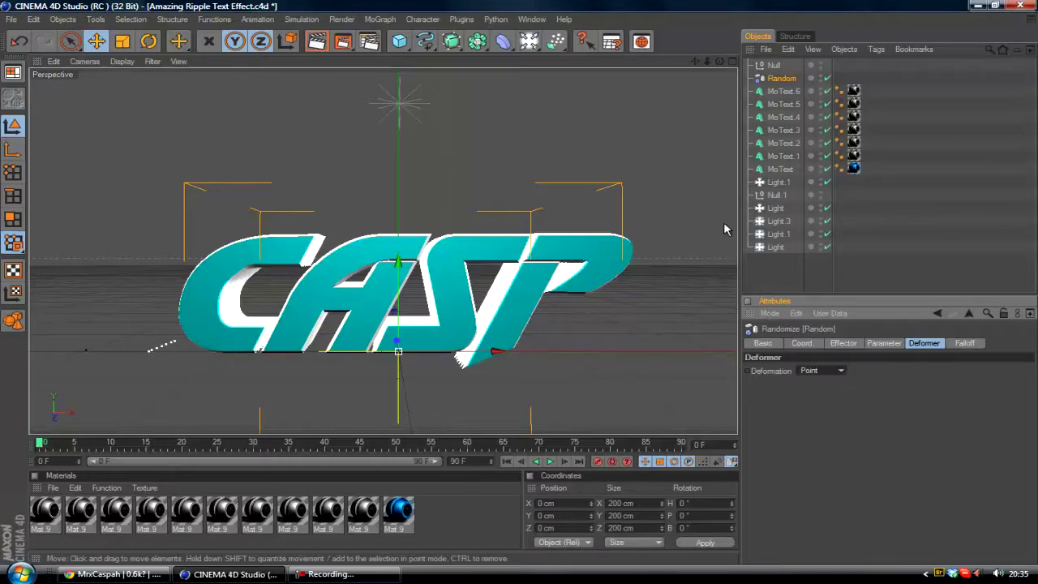
left_click(783, 92)
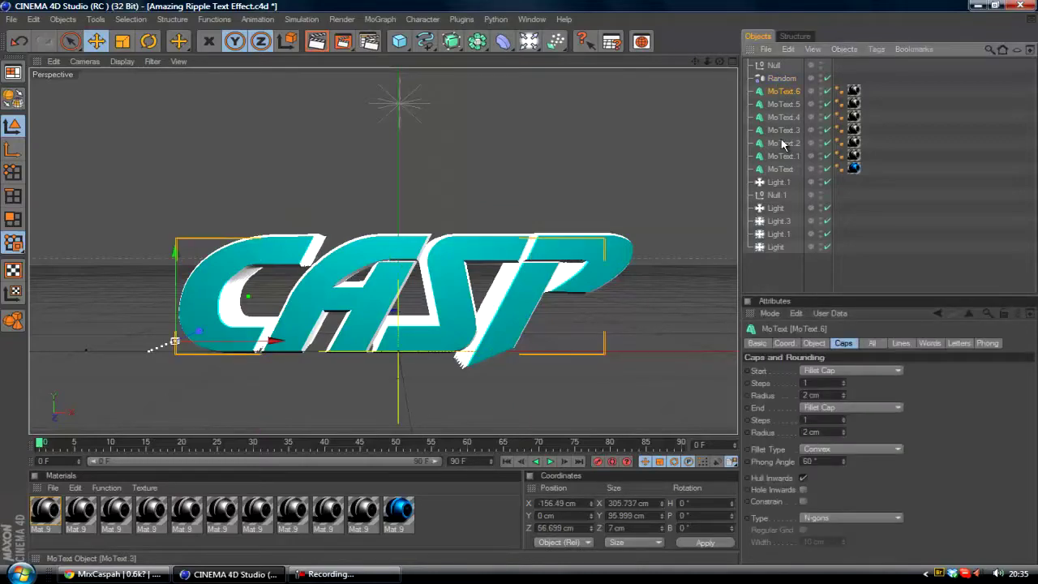
Group MoText through MoText.6 under the Null, then place the Random effector inside it
left_click(785, 170)
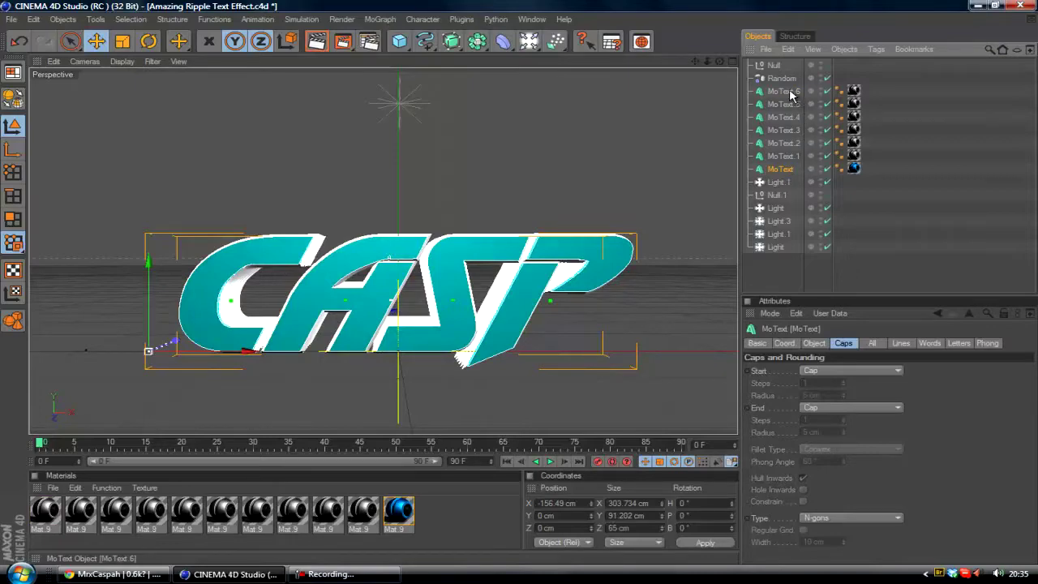
left_click_drag(789, 88, 772, 69, "shift")
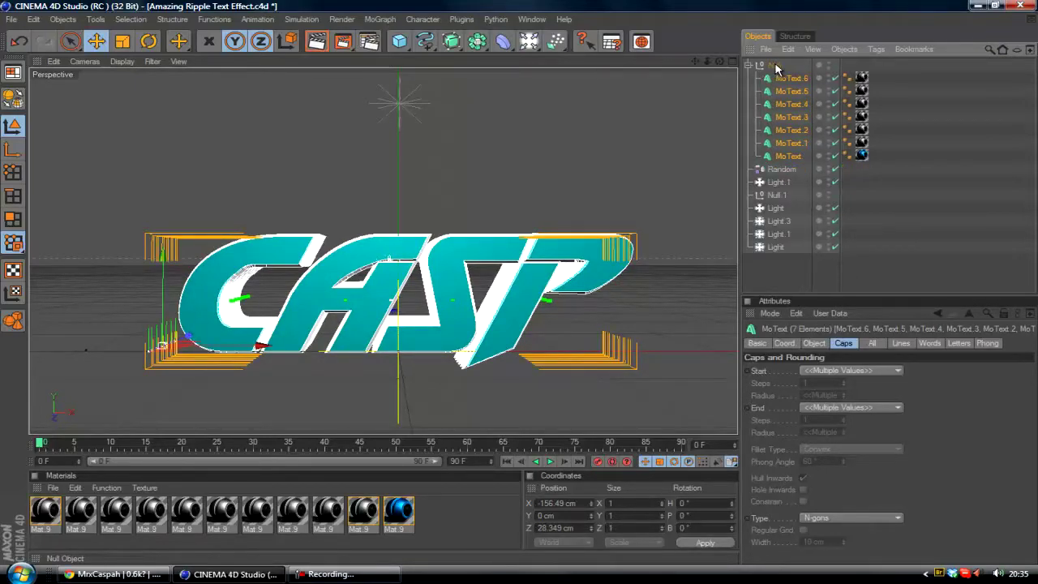
left_click(775, 66)
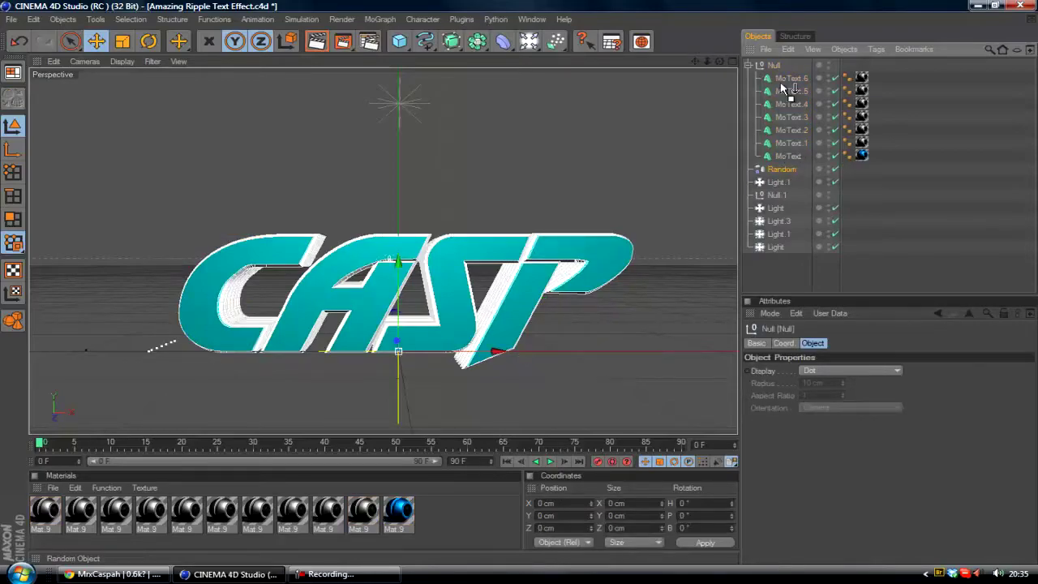
left_click_drag(783, 88, 776, 67)
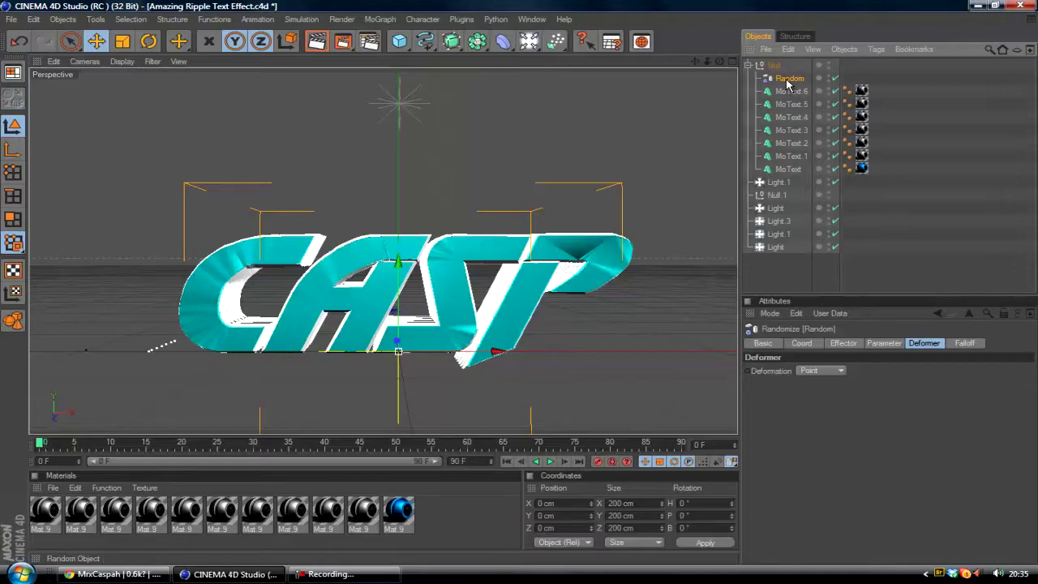
Raise the Random effector's Strength to about 10 %, then ease it back to 6 %
left_click(845, 344)
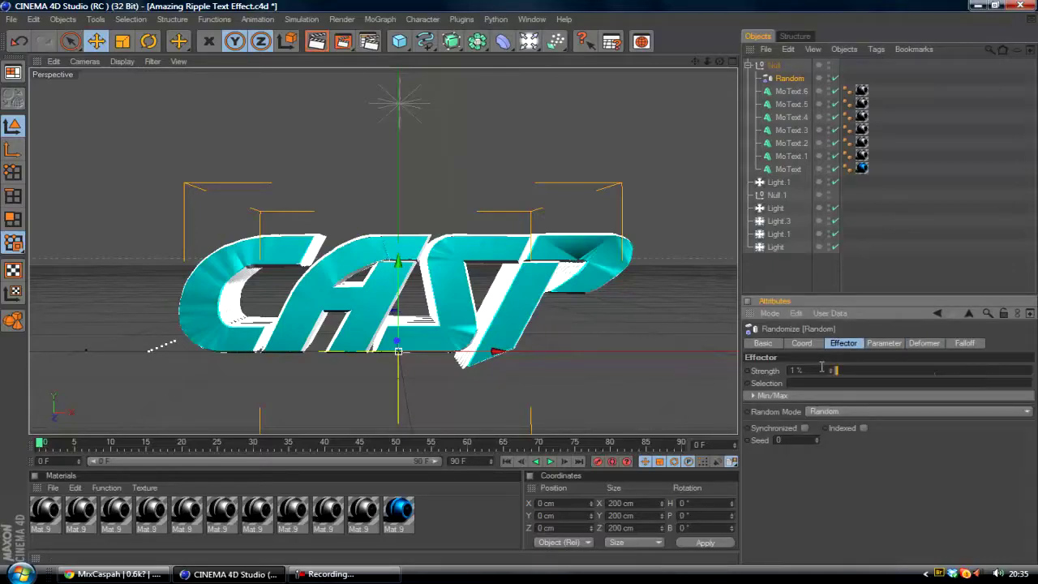
mouse_move(841, 373)
left_mouse_down()
mouse_move(968, 380)
mouse_move(846, 371)
mouse_move(856, 371)
left_mouse_up()
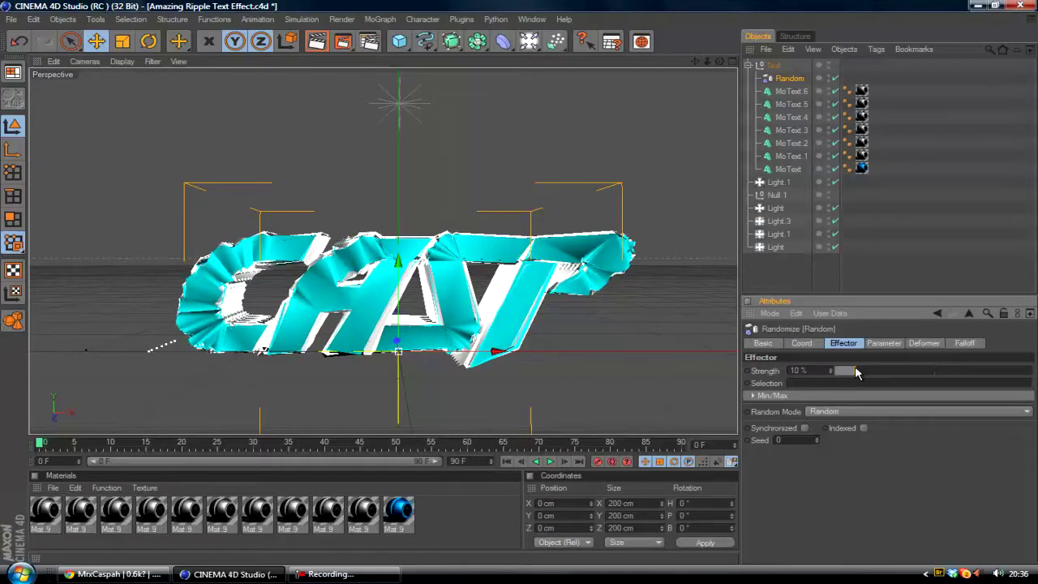
left_click_drag(856, 371, 848, 371)
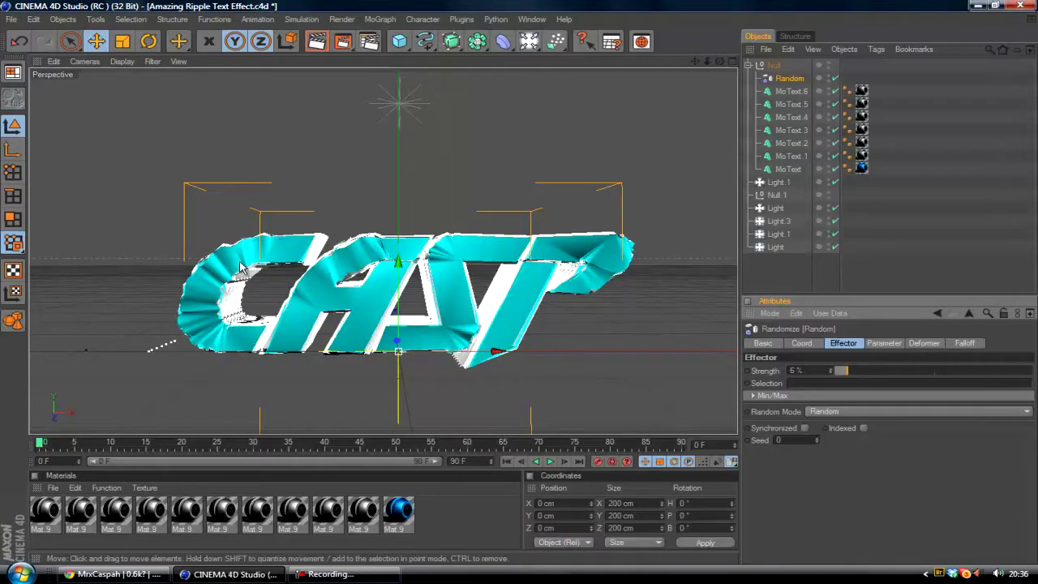
Render the rippled blue CASP text at 1440x810 to the Picture Viewer as Ripple.png
left_click(699, 218)
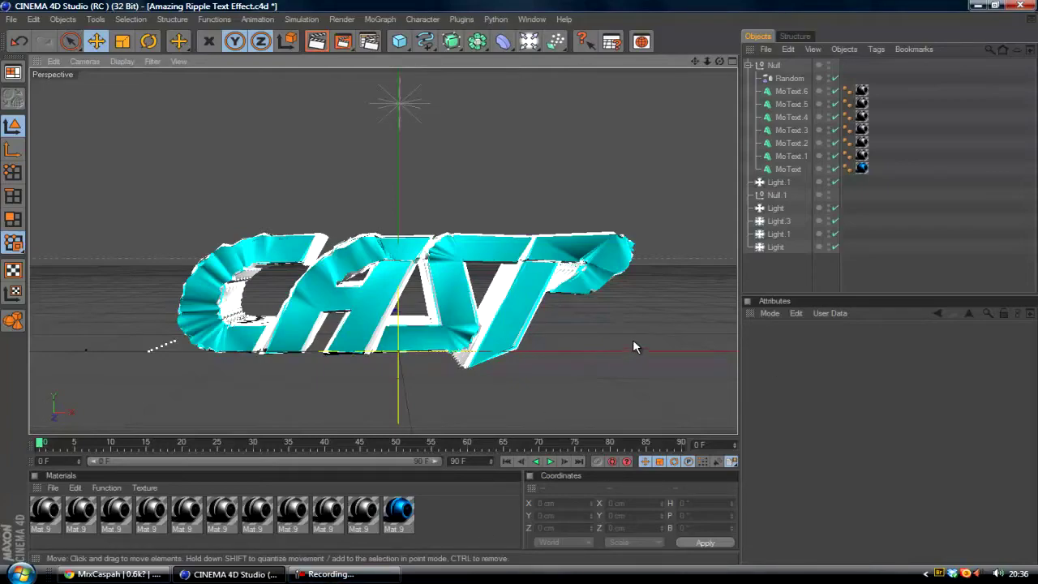
left_click(366, 576)
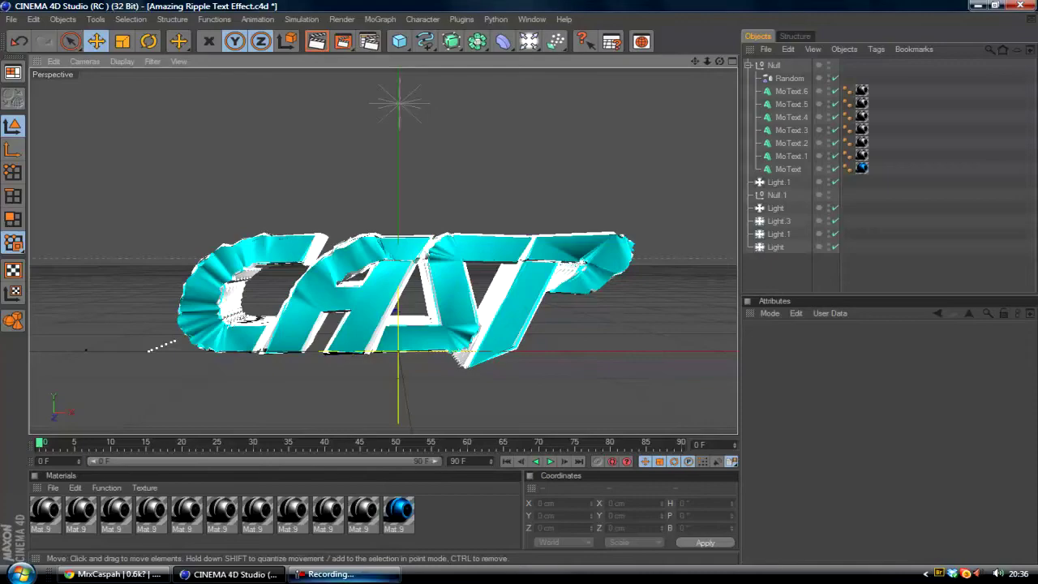
left_click(971, 516)
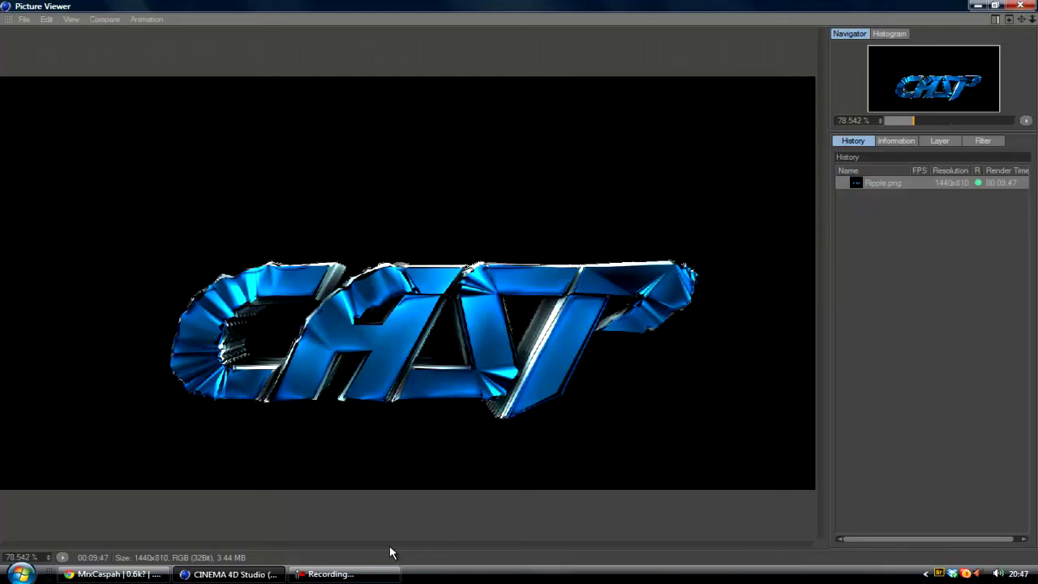
left_click(369, 573)
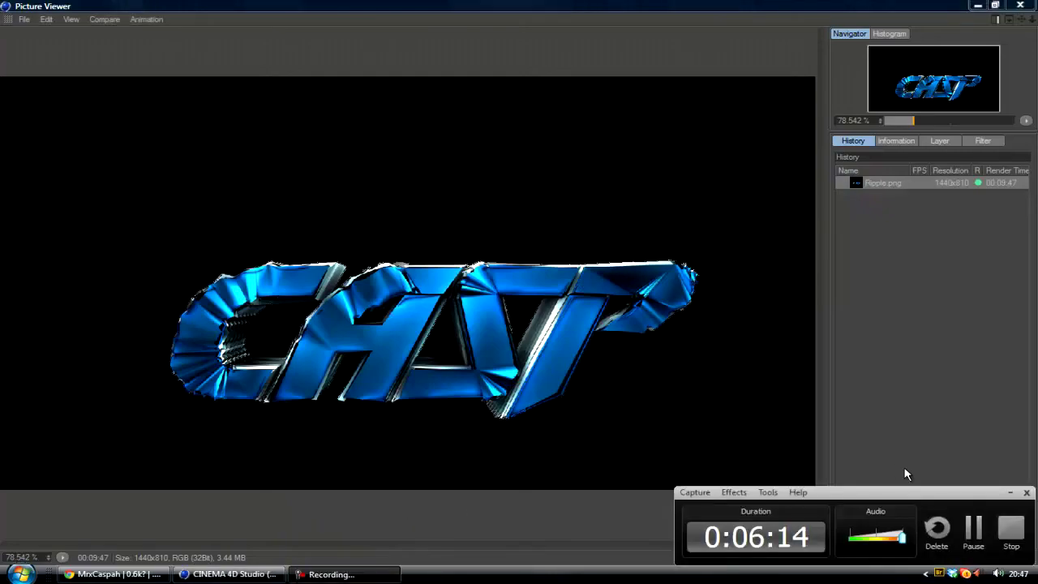